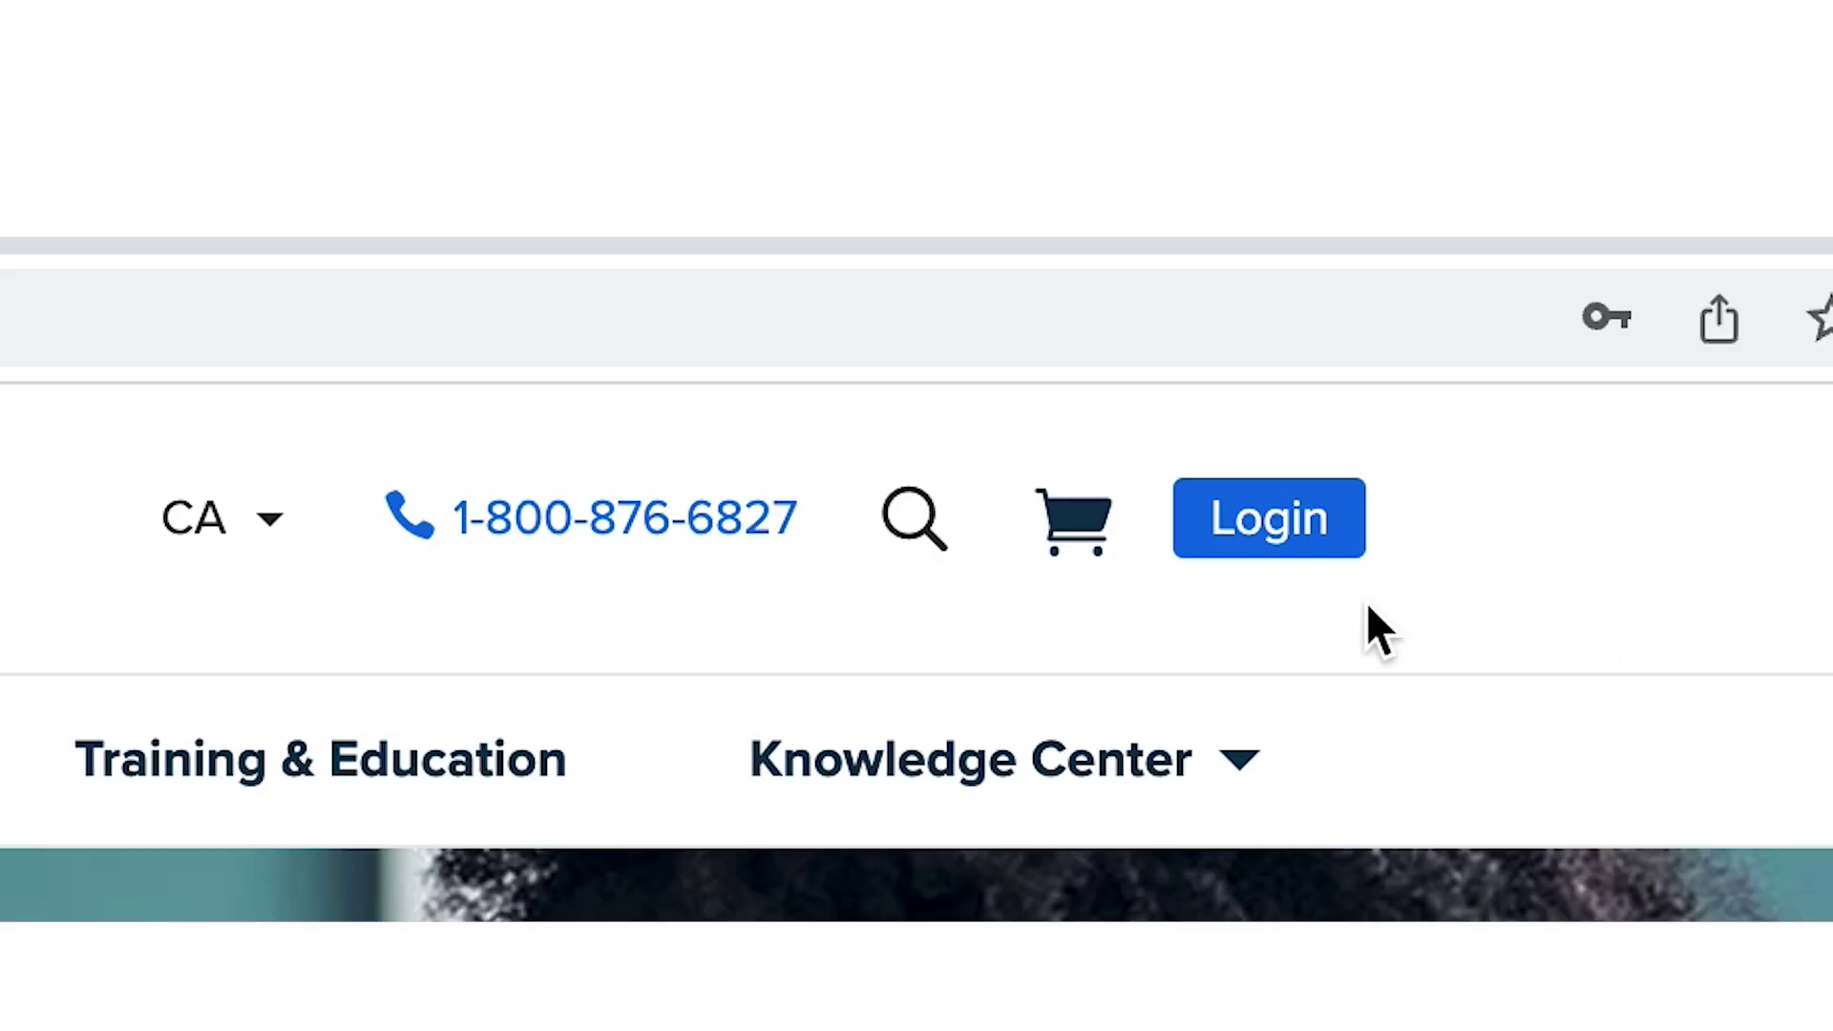
Sign in to the NNA account with the account email and password
click(1273, 527)
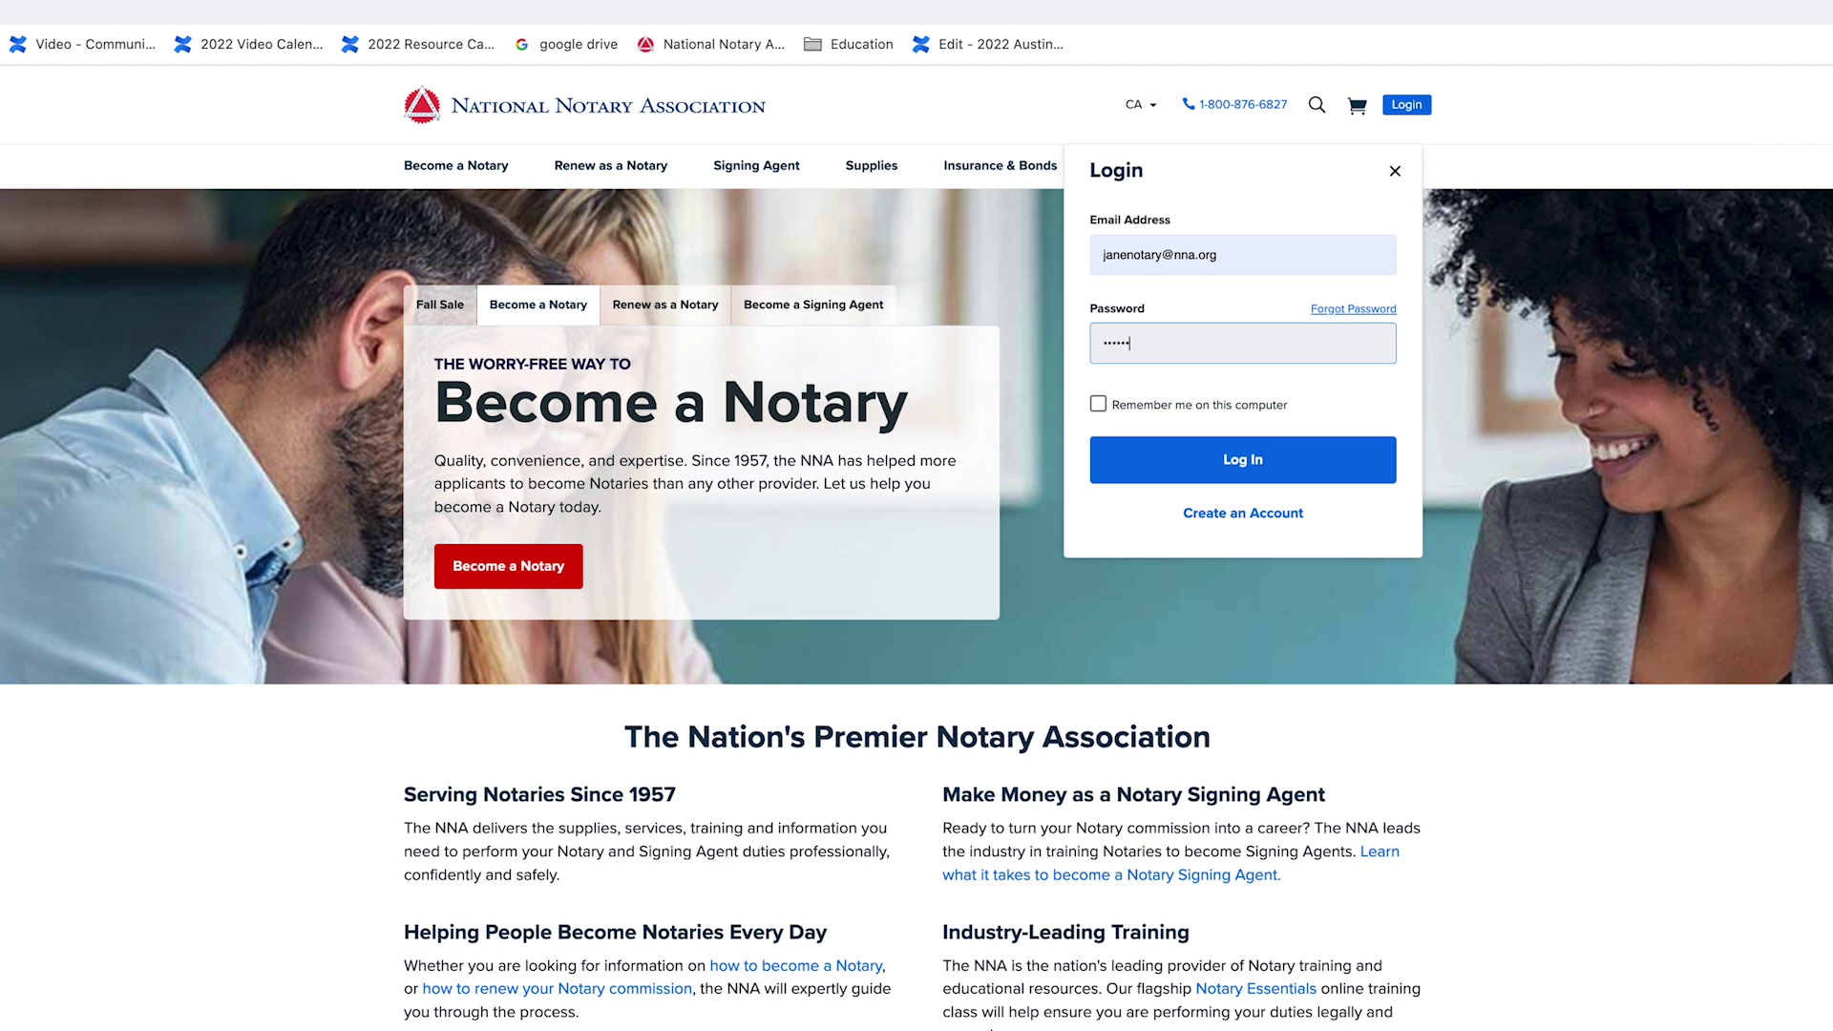
text(•••)
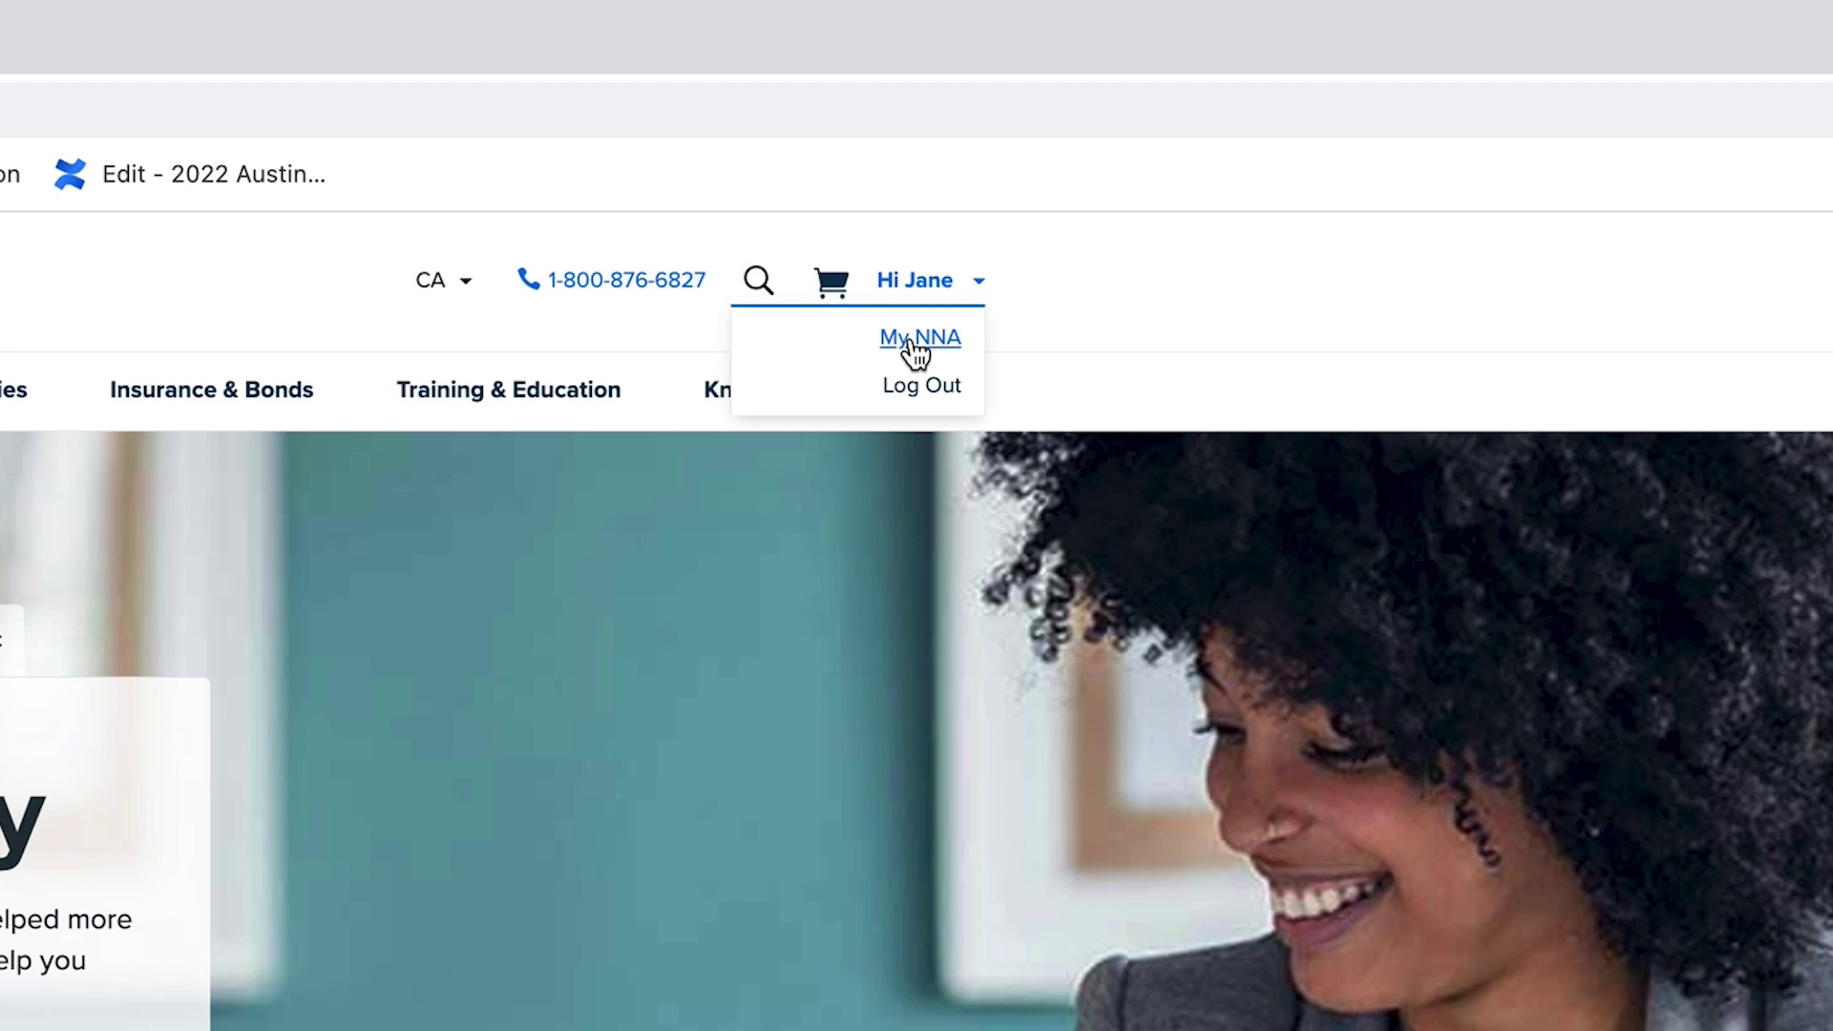
Go to My NNA's signing agent profile section and begin entering the business phone number
click(912, 343)
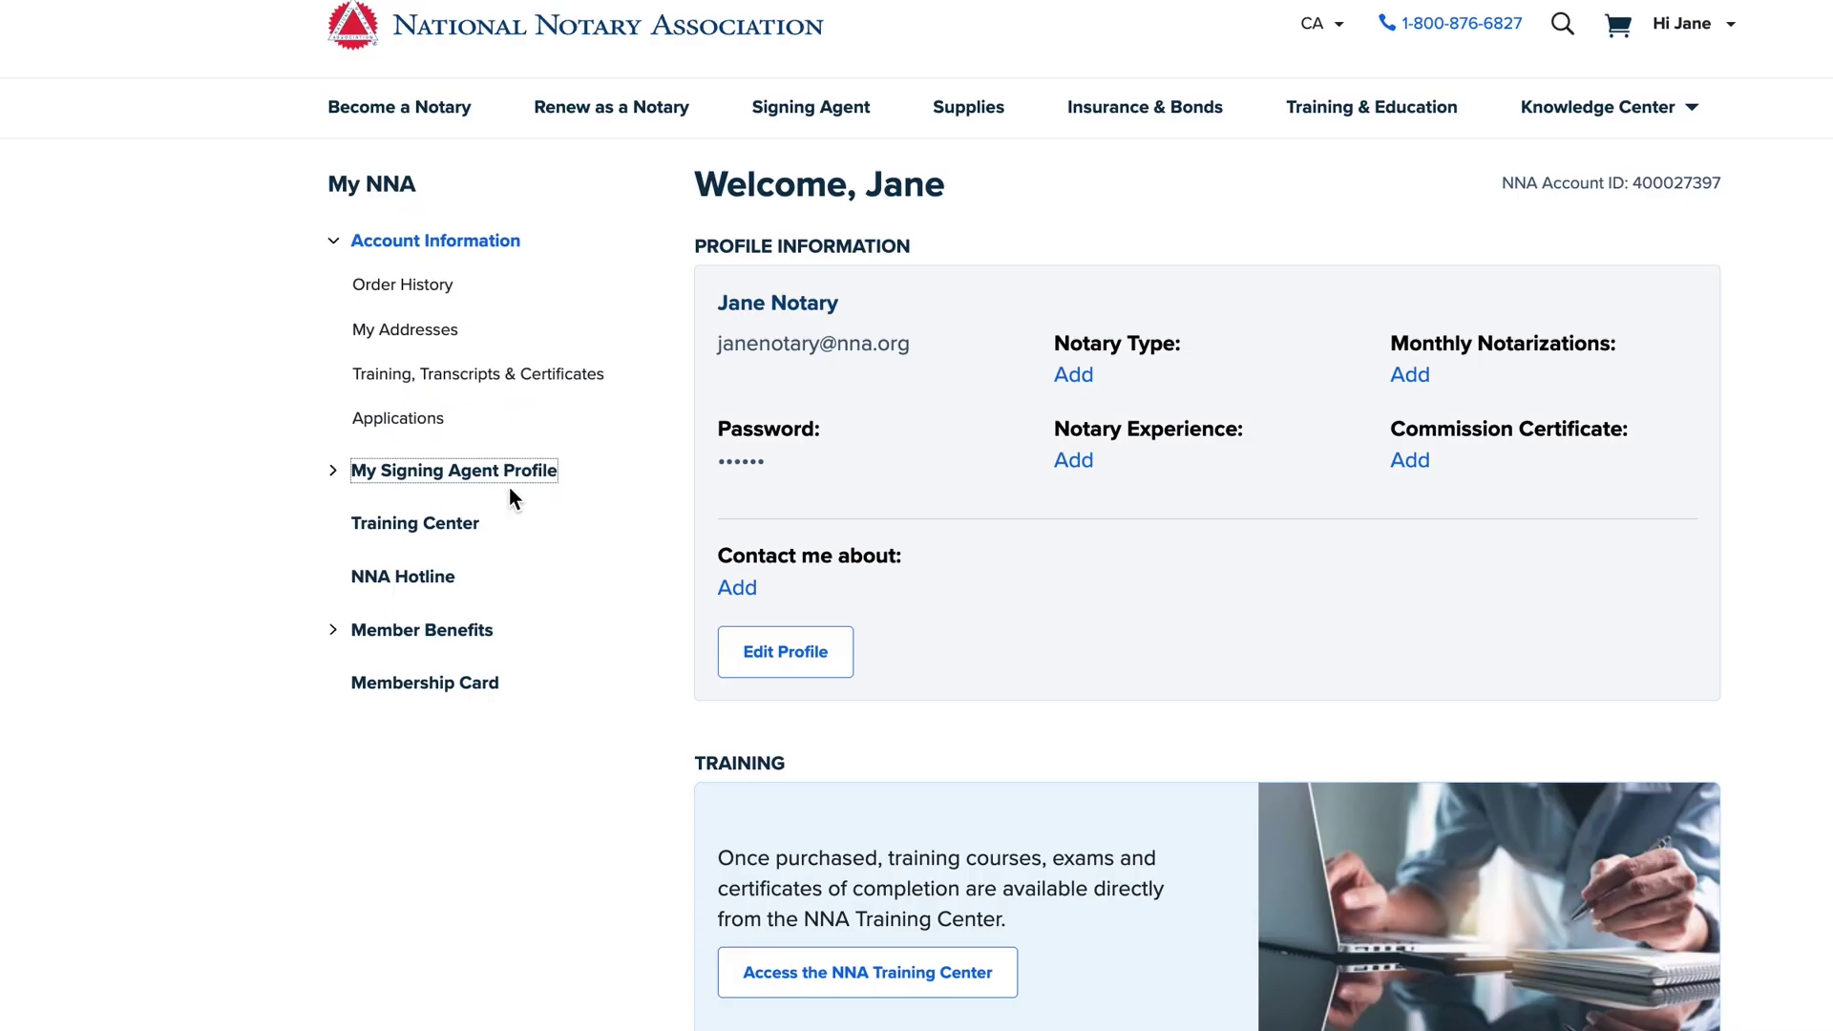
click(334, 475)
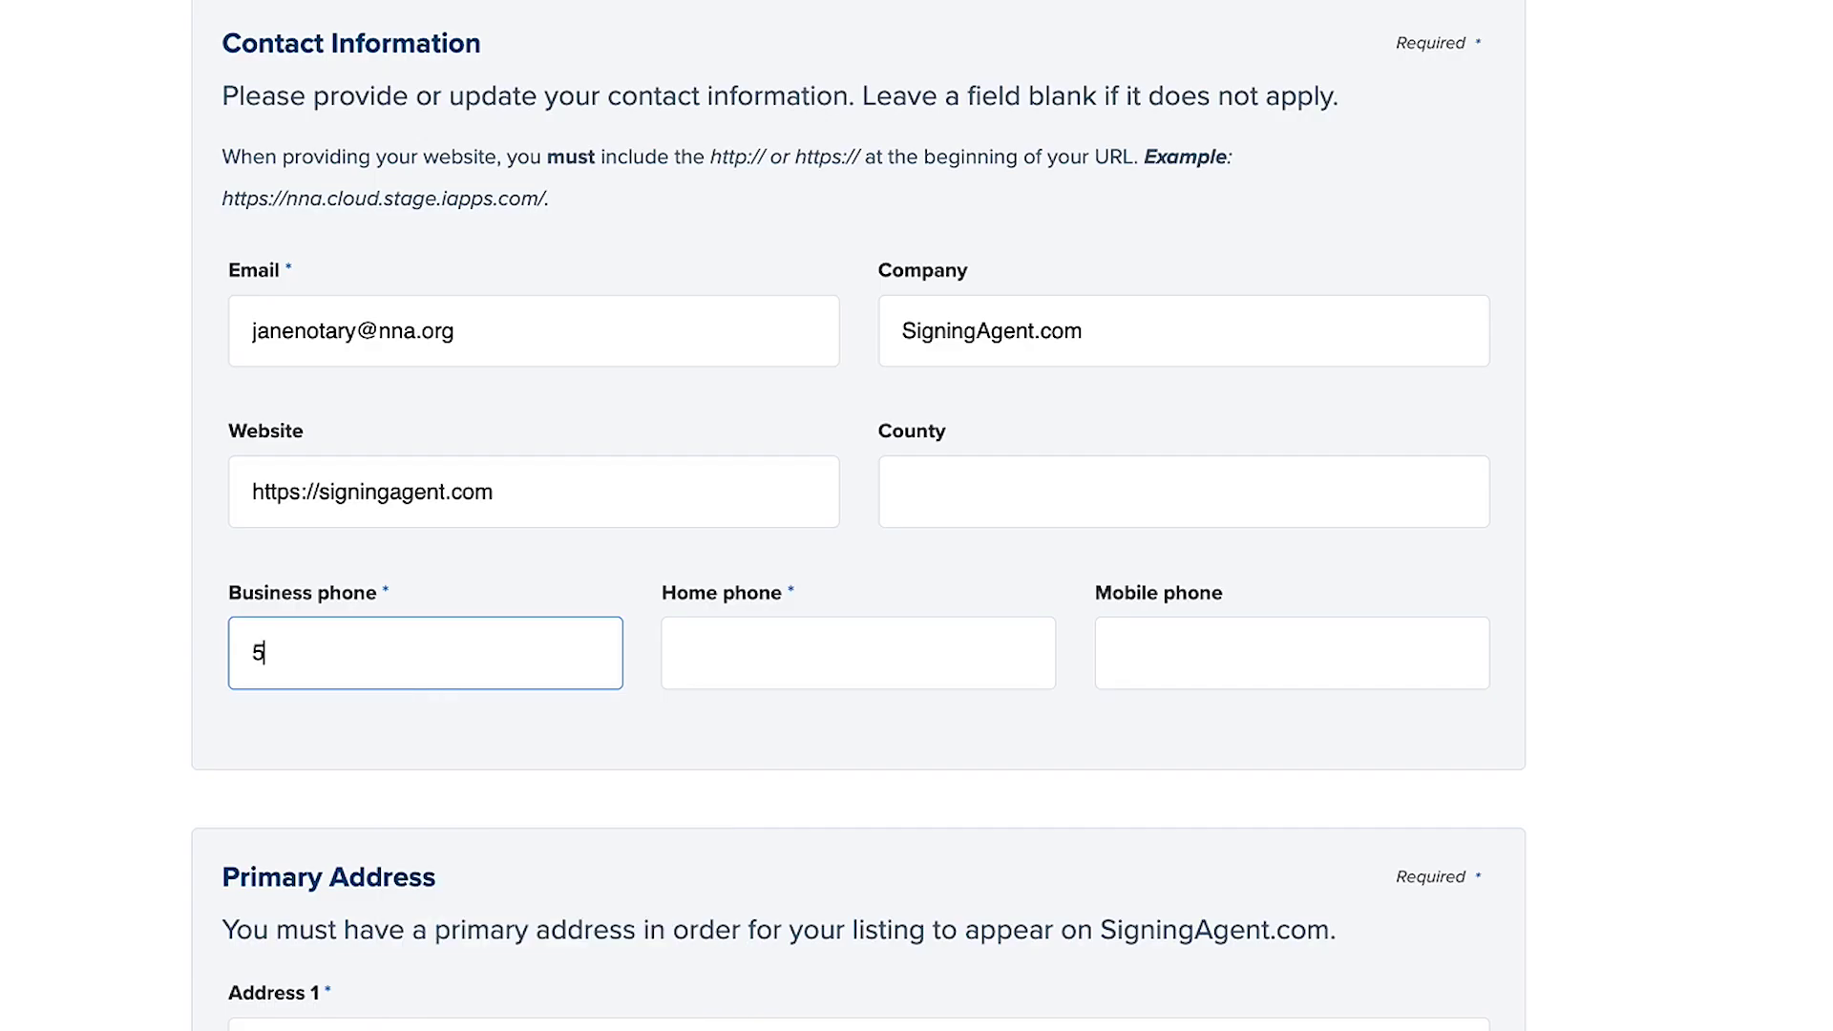
text(55-555-5555)
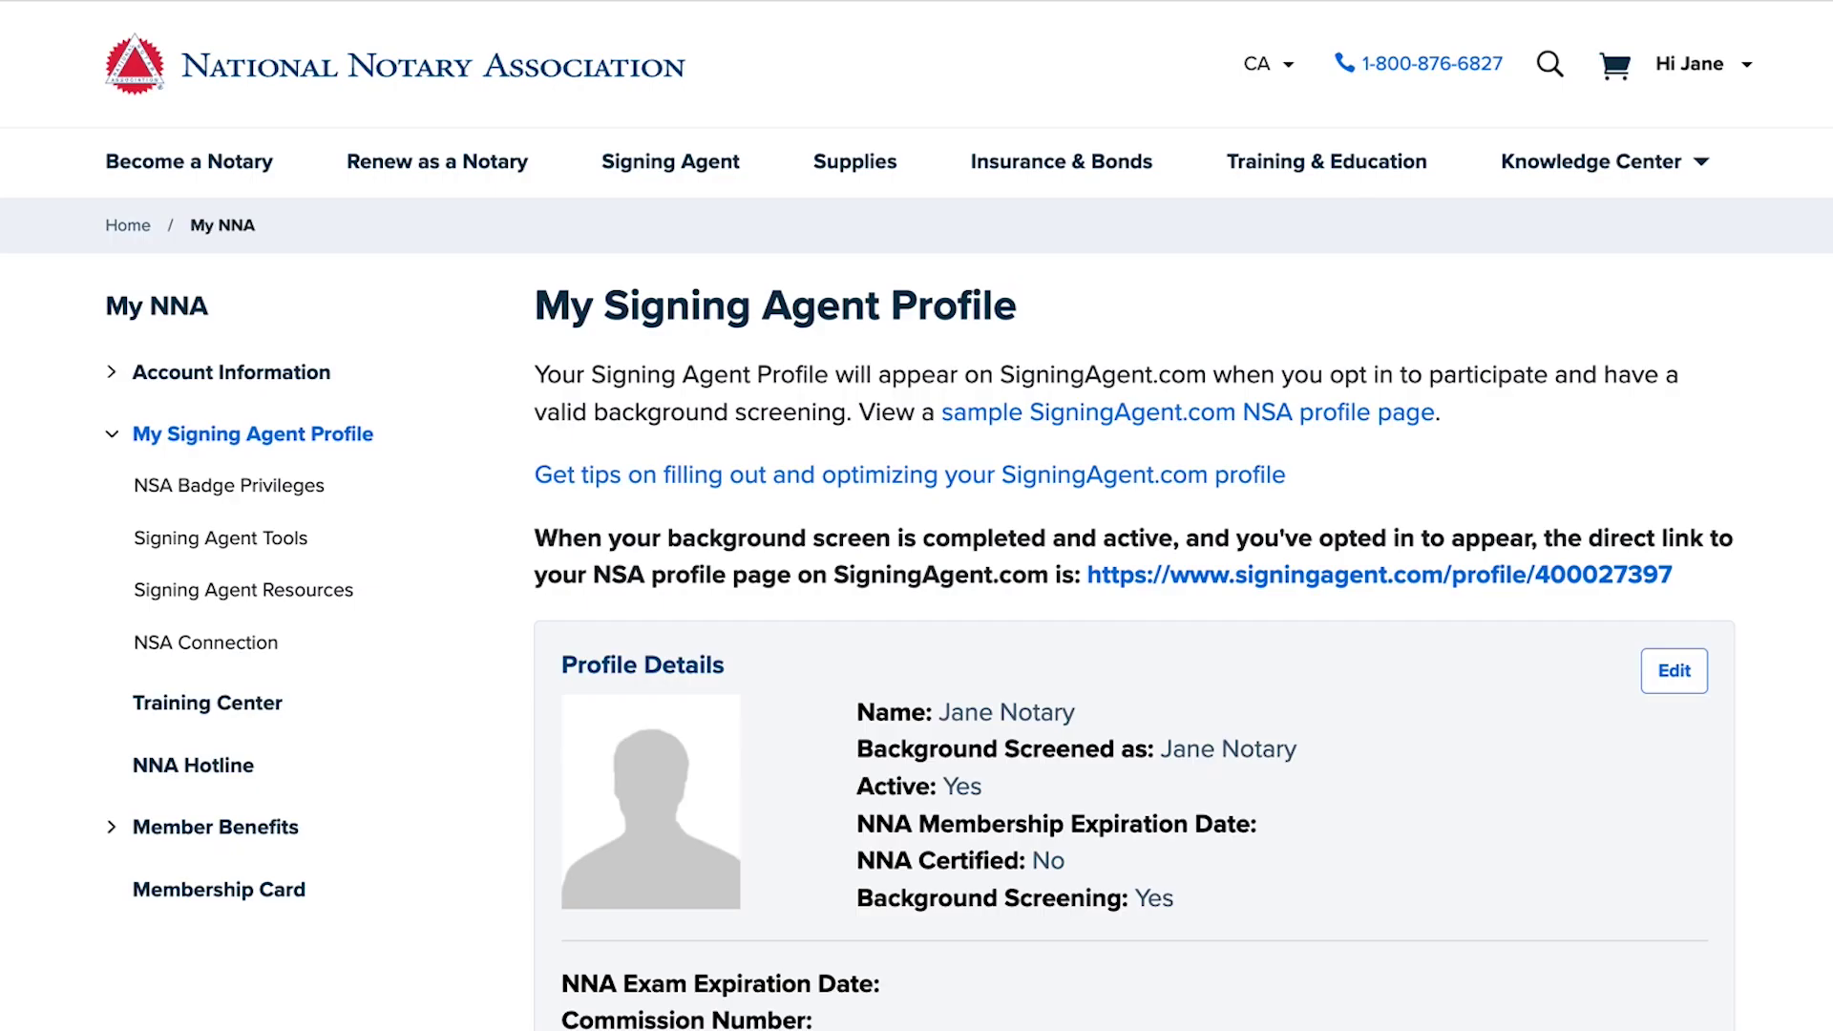
scroll(1644, 474, down, 7)
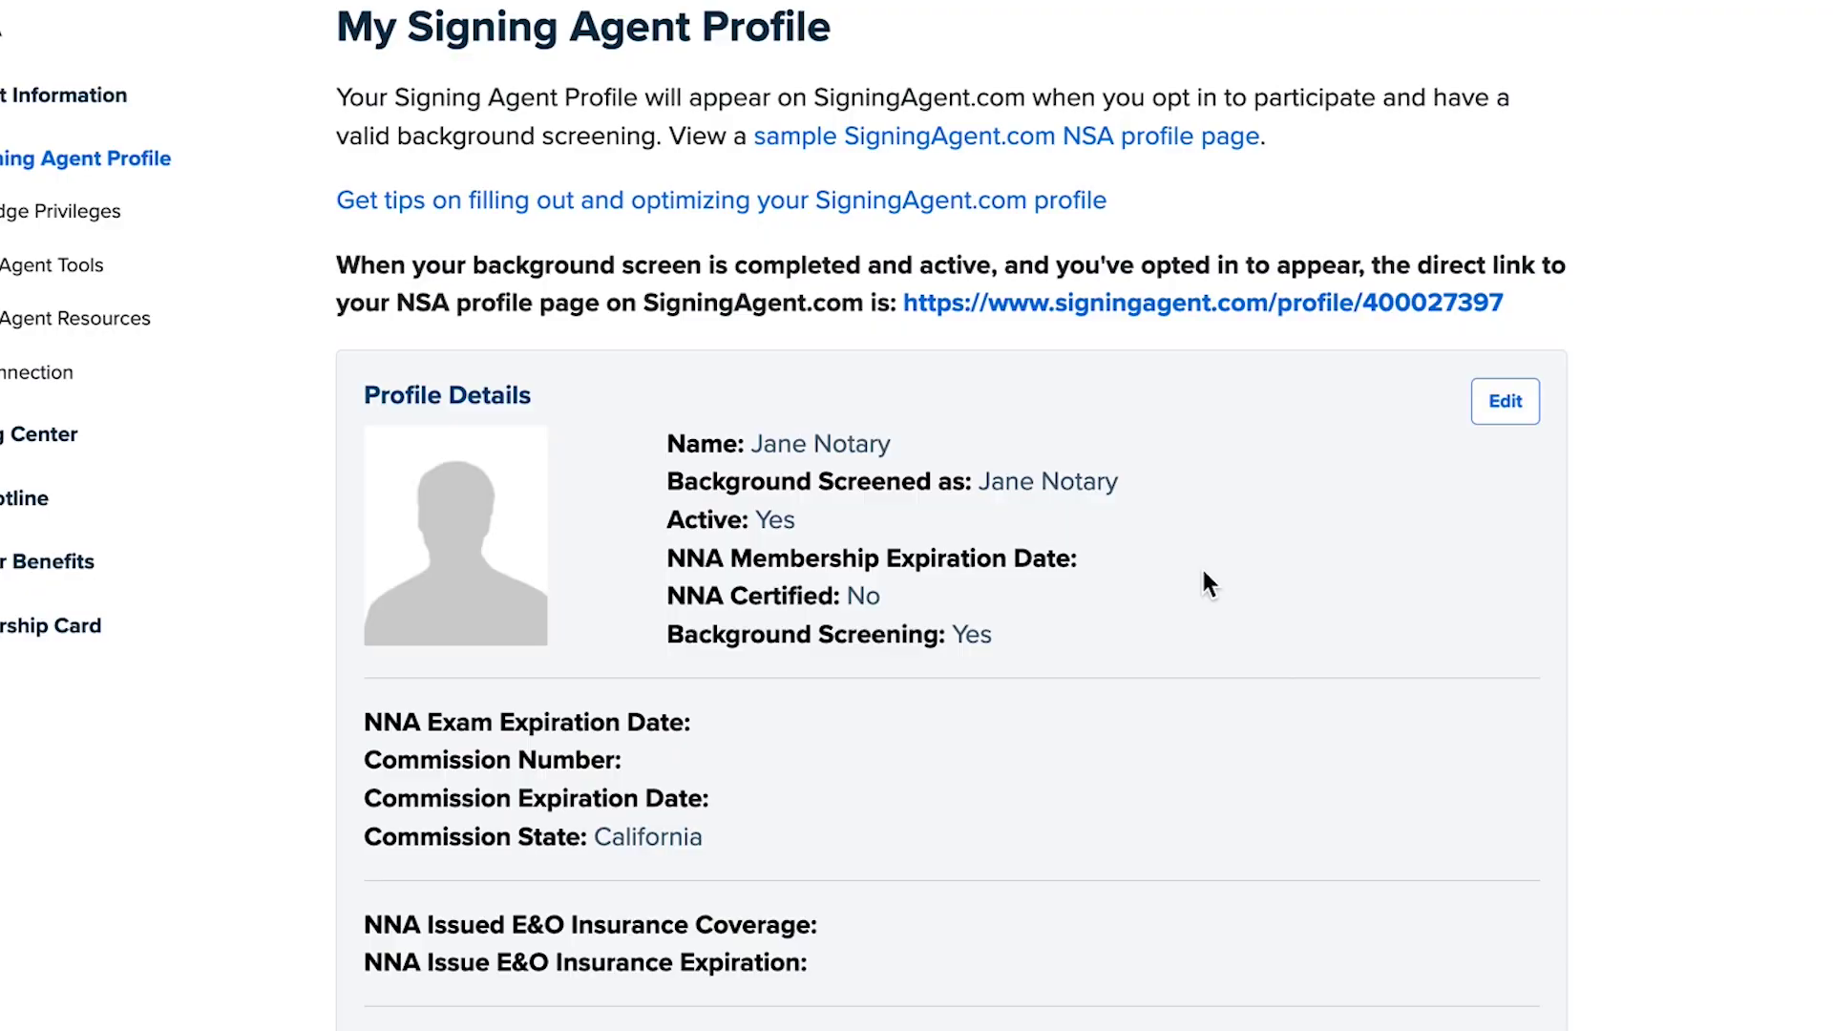
click(1502, 401)
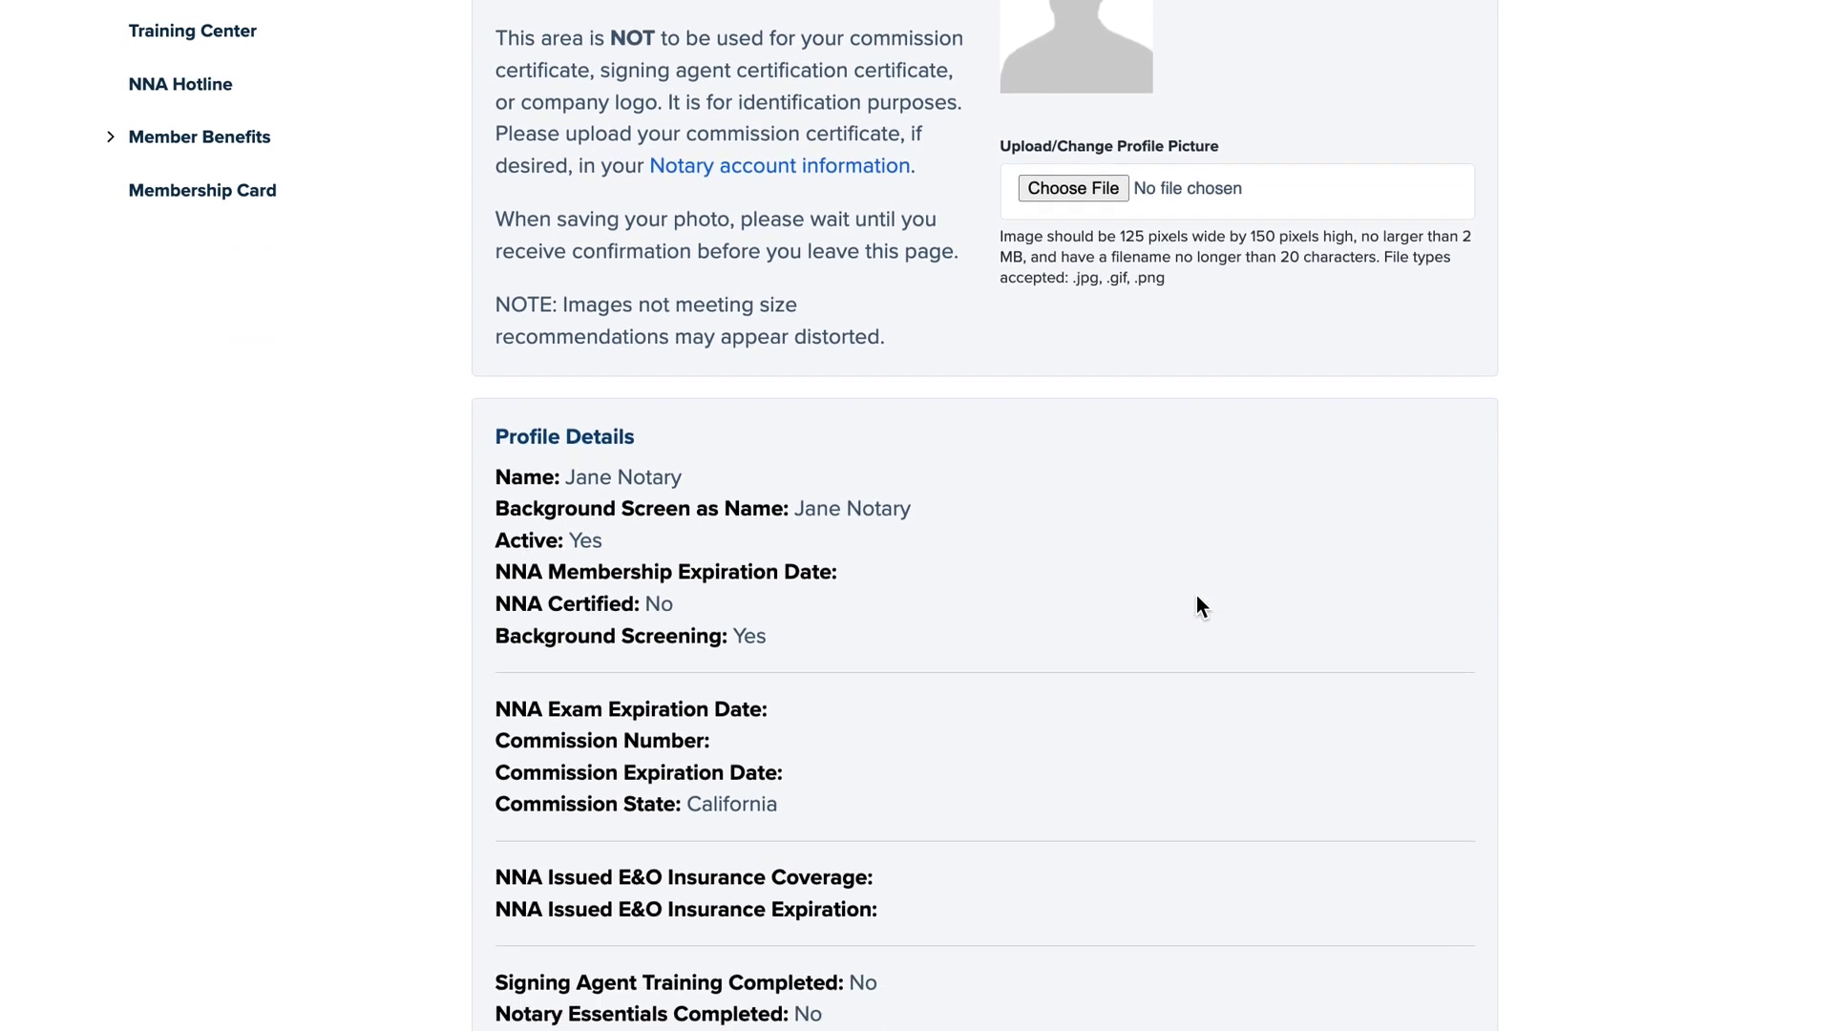
scroll(1197, 598, down, 3)
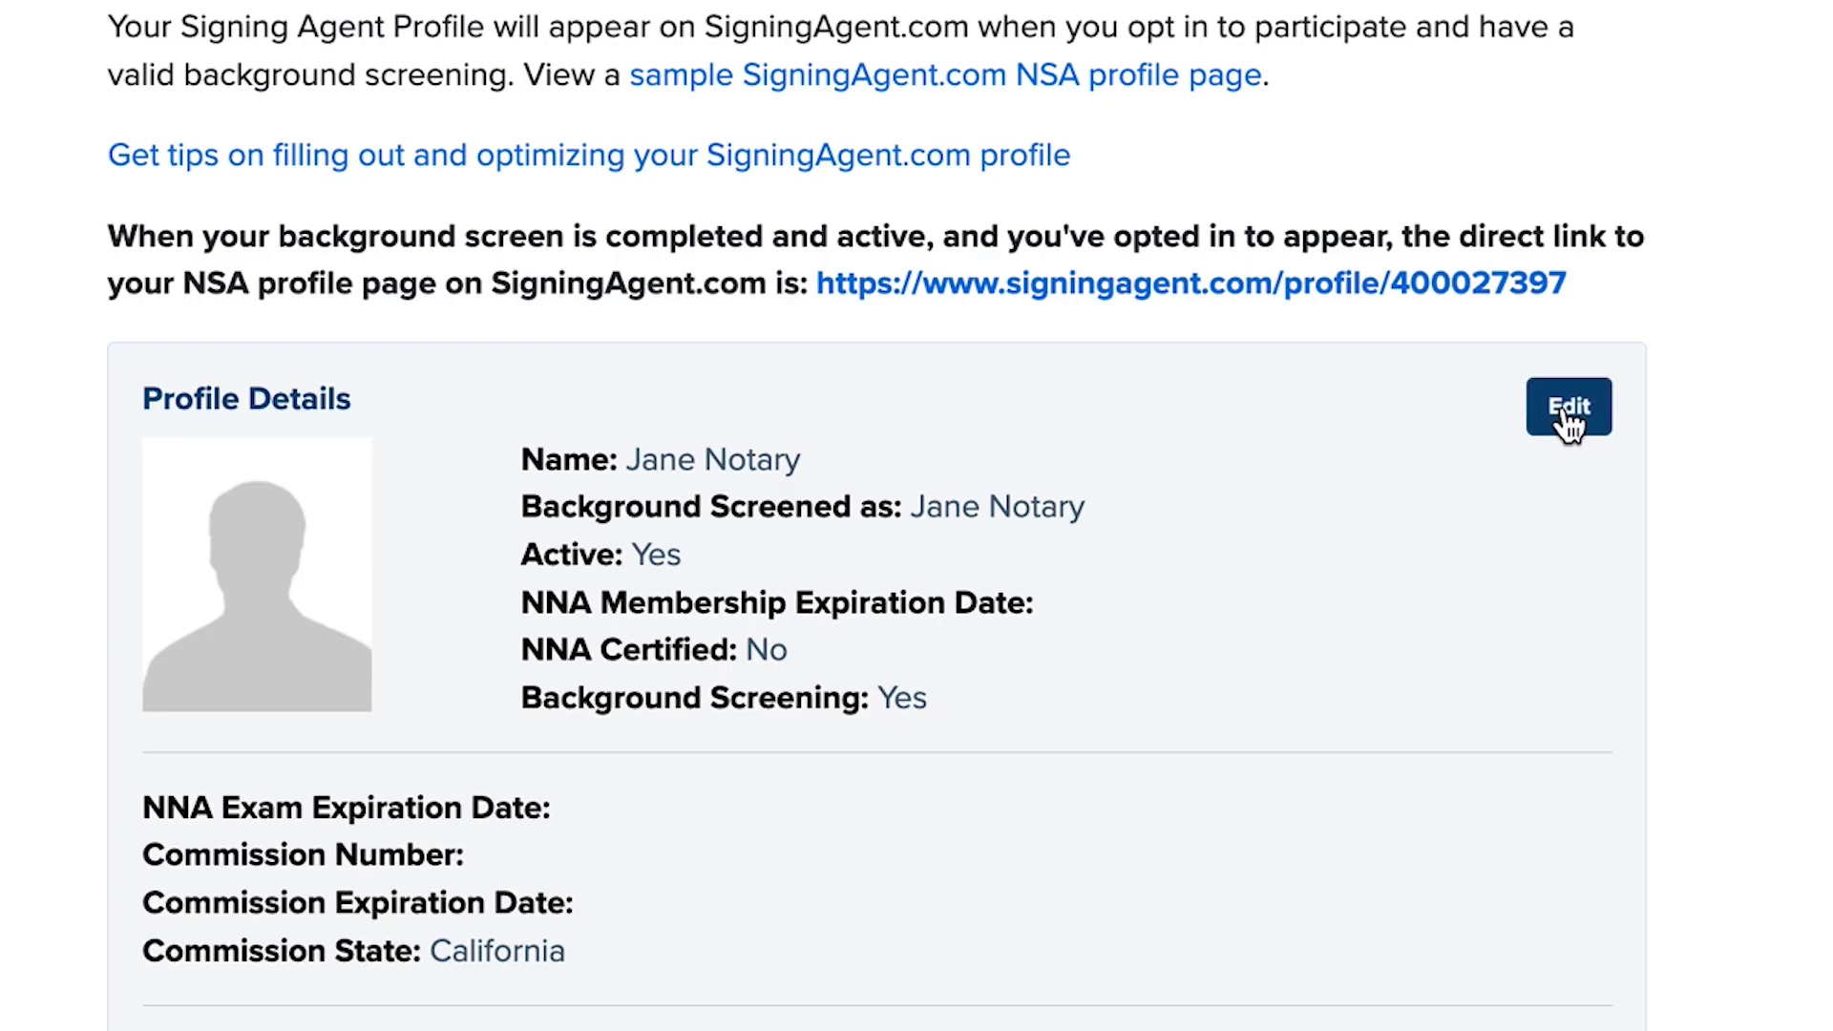
Edit Profile Details and pick the 125×150 headshot JPEG as the new profile picture
click(1568, 409)
click(1238, 519)
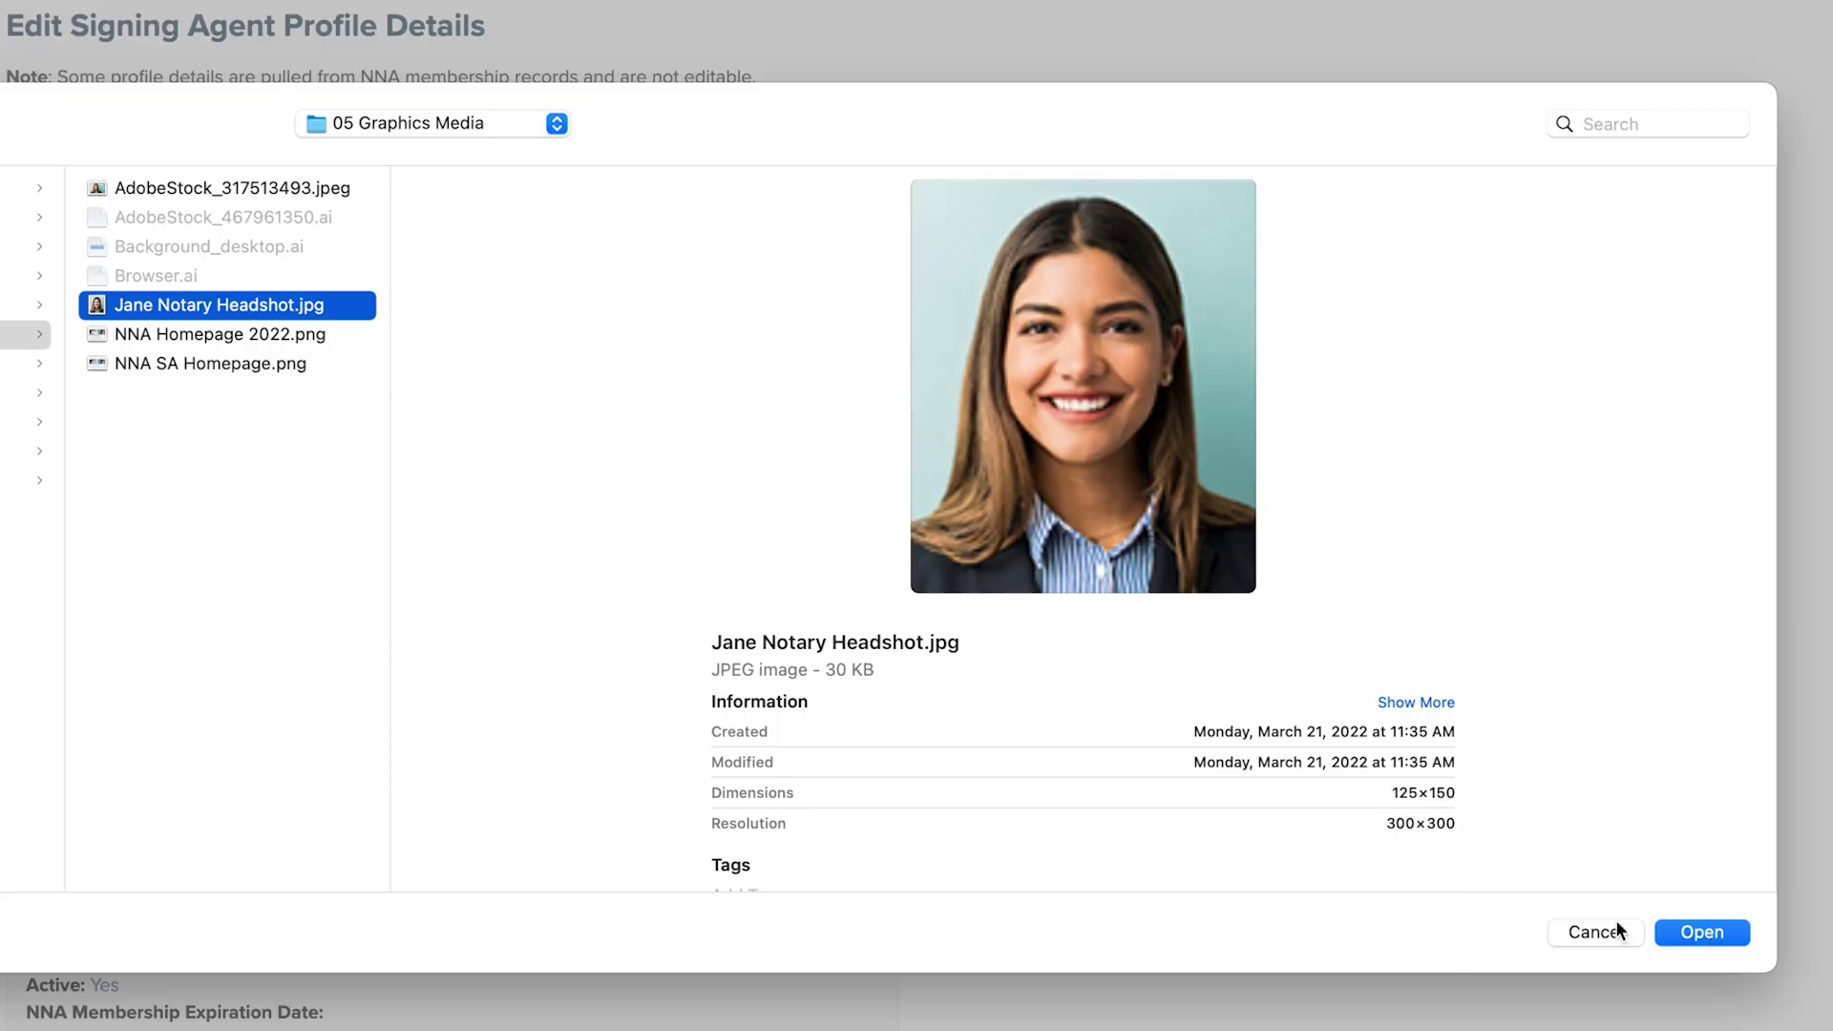
scroll(1430, 868, down, 2)
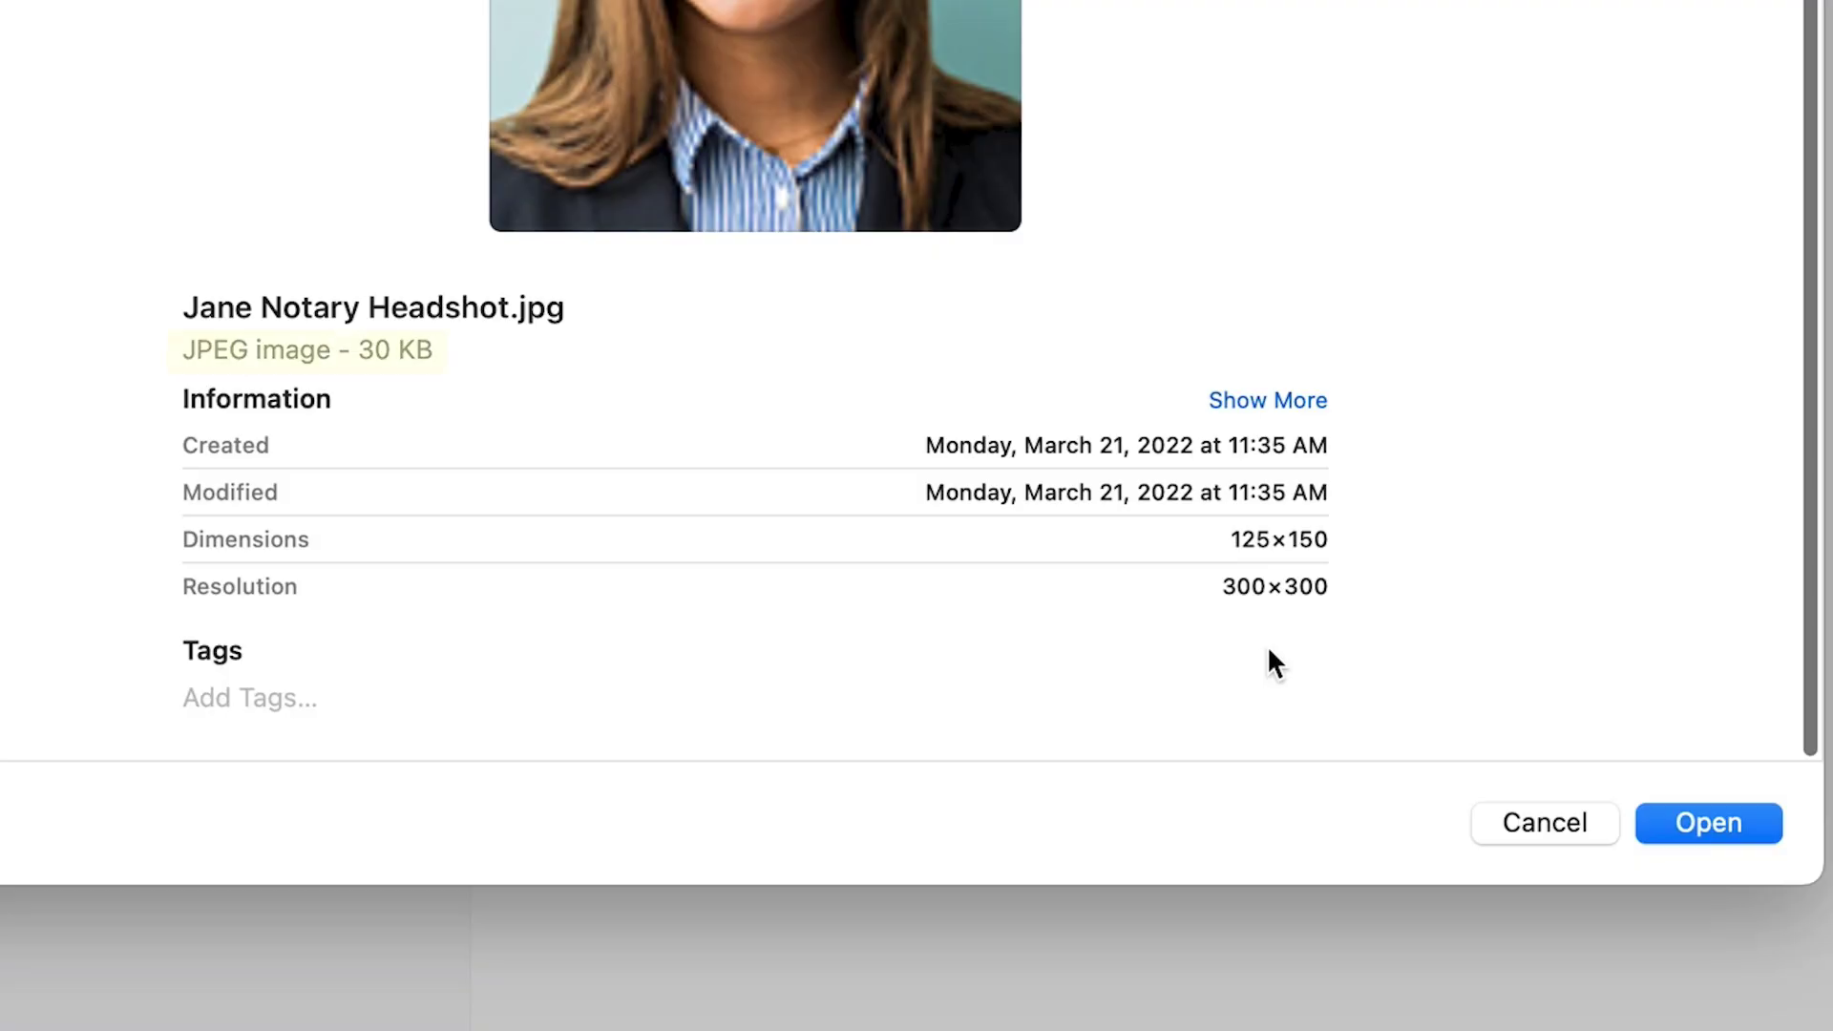
scroll(1270, 644, up, 1)
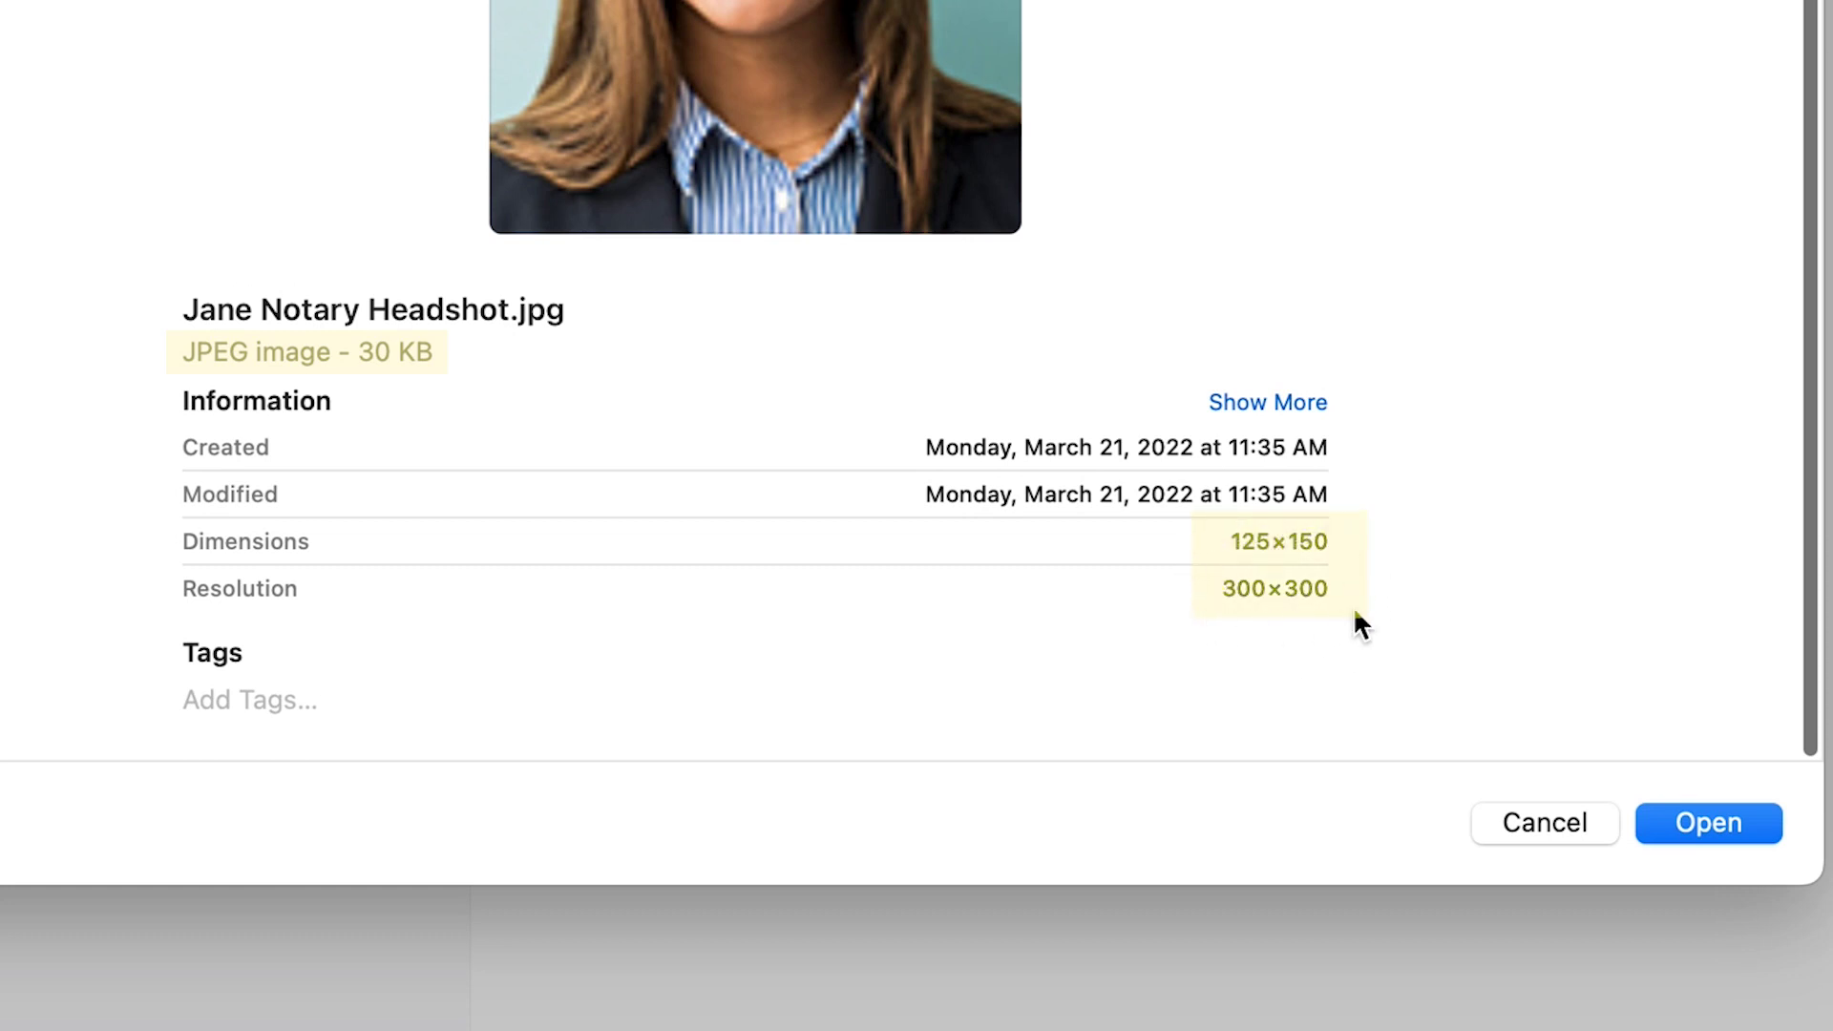
Confirm the headshot image and save it as the new profile picture
click(1670, 815)
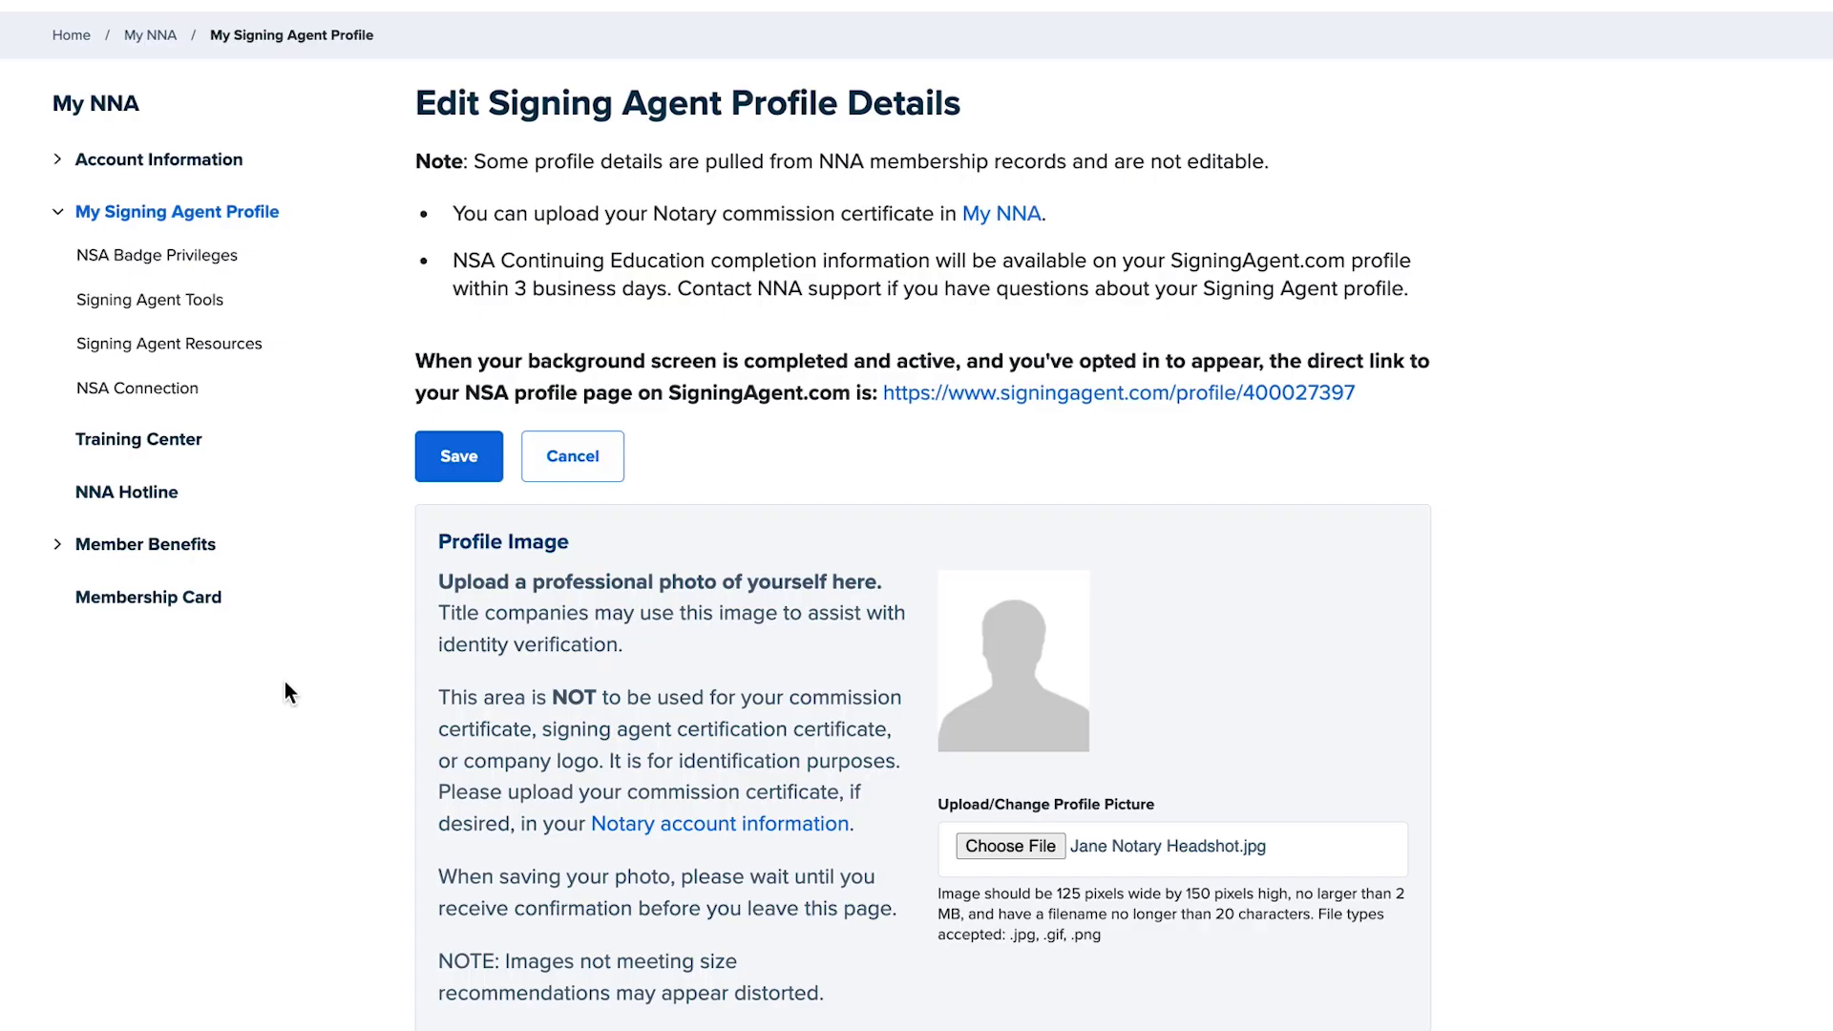
click(468, 466)
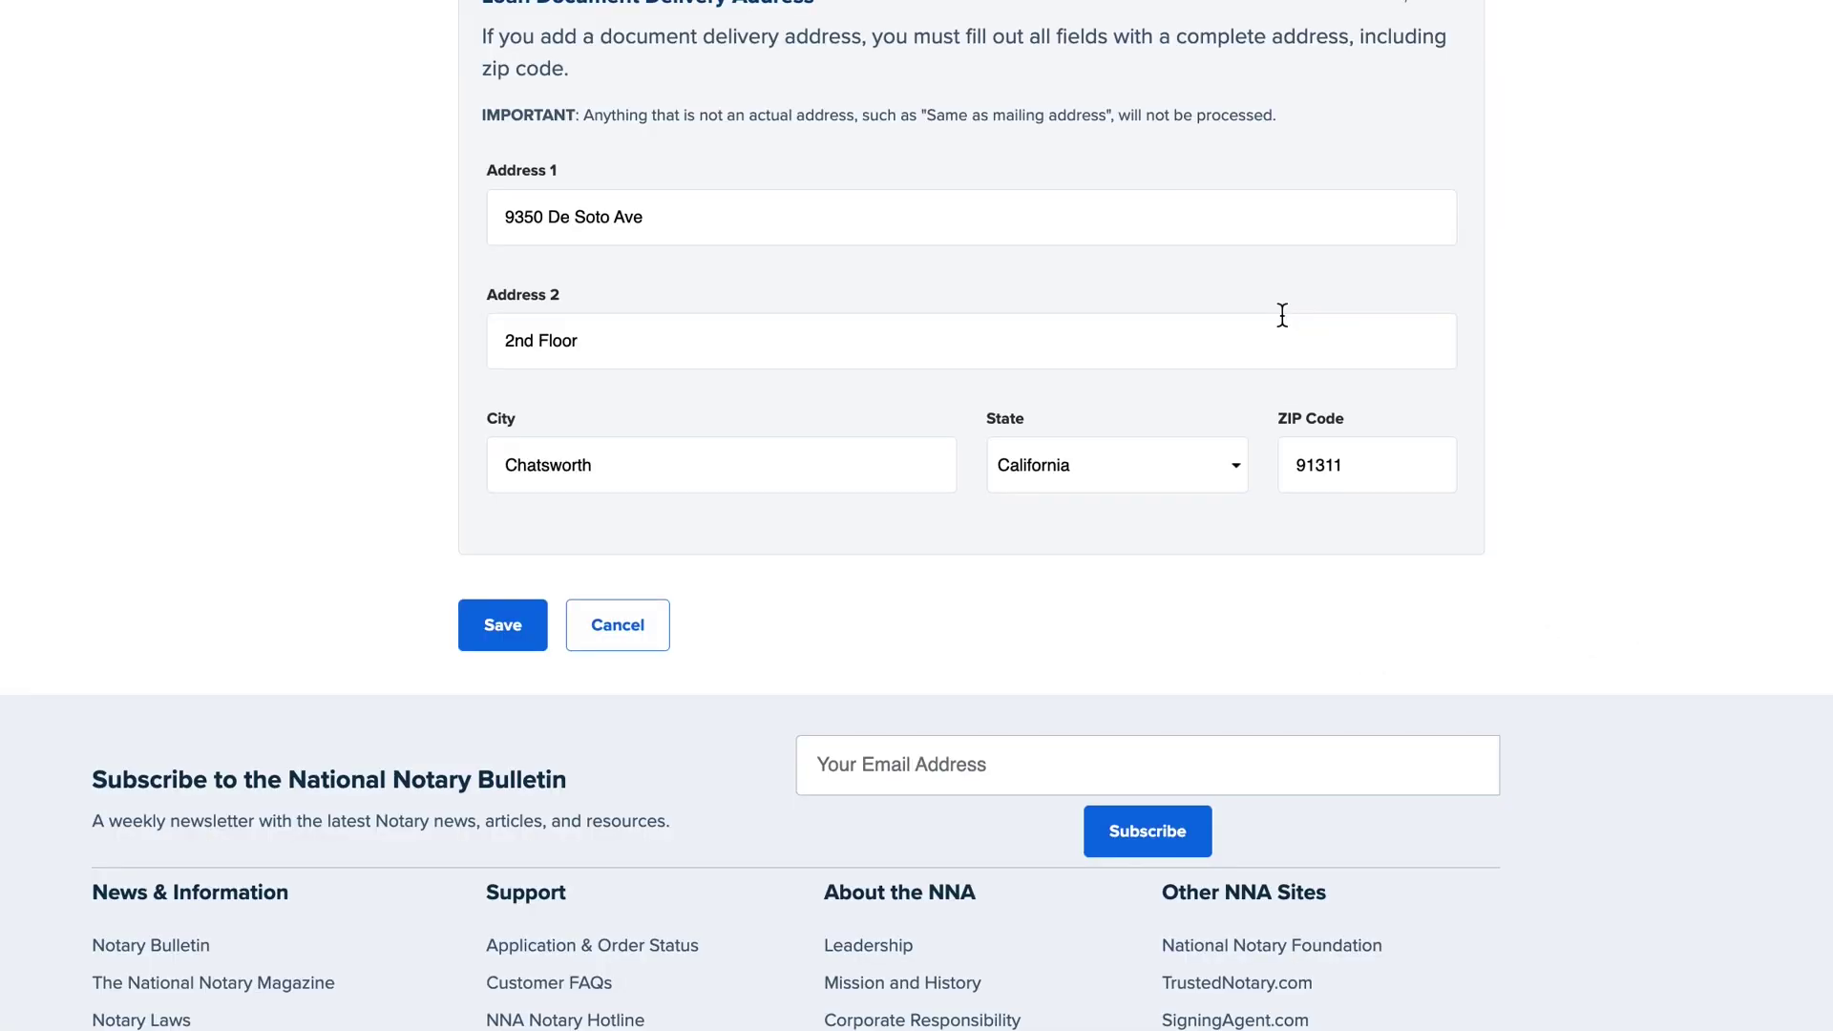
Save the contact details and loan document delivery address
scroll(1281, 311, down, 1)
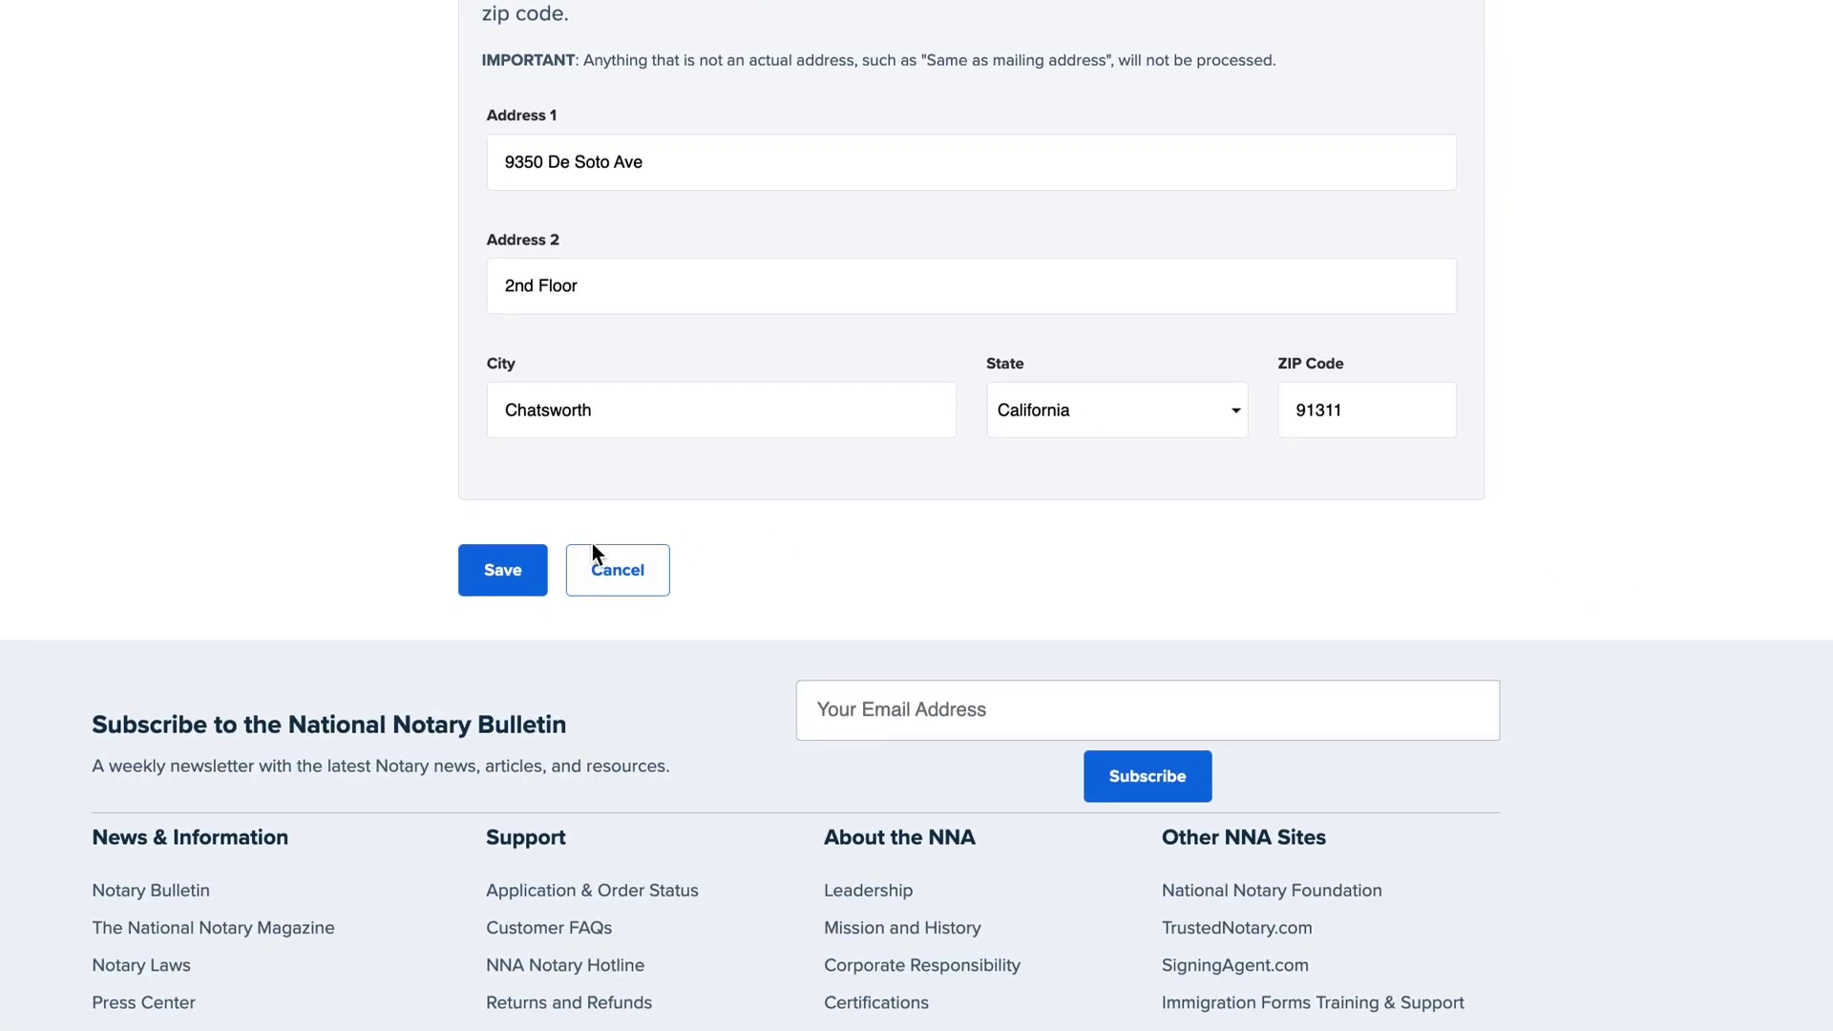
click(535, 571)
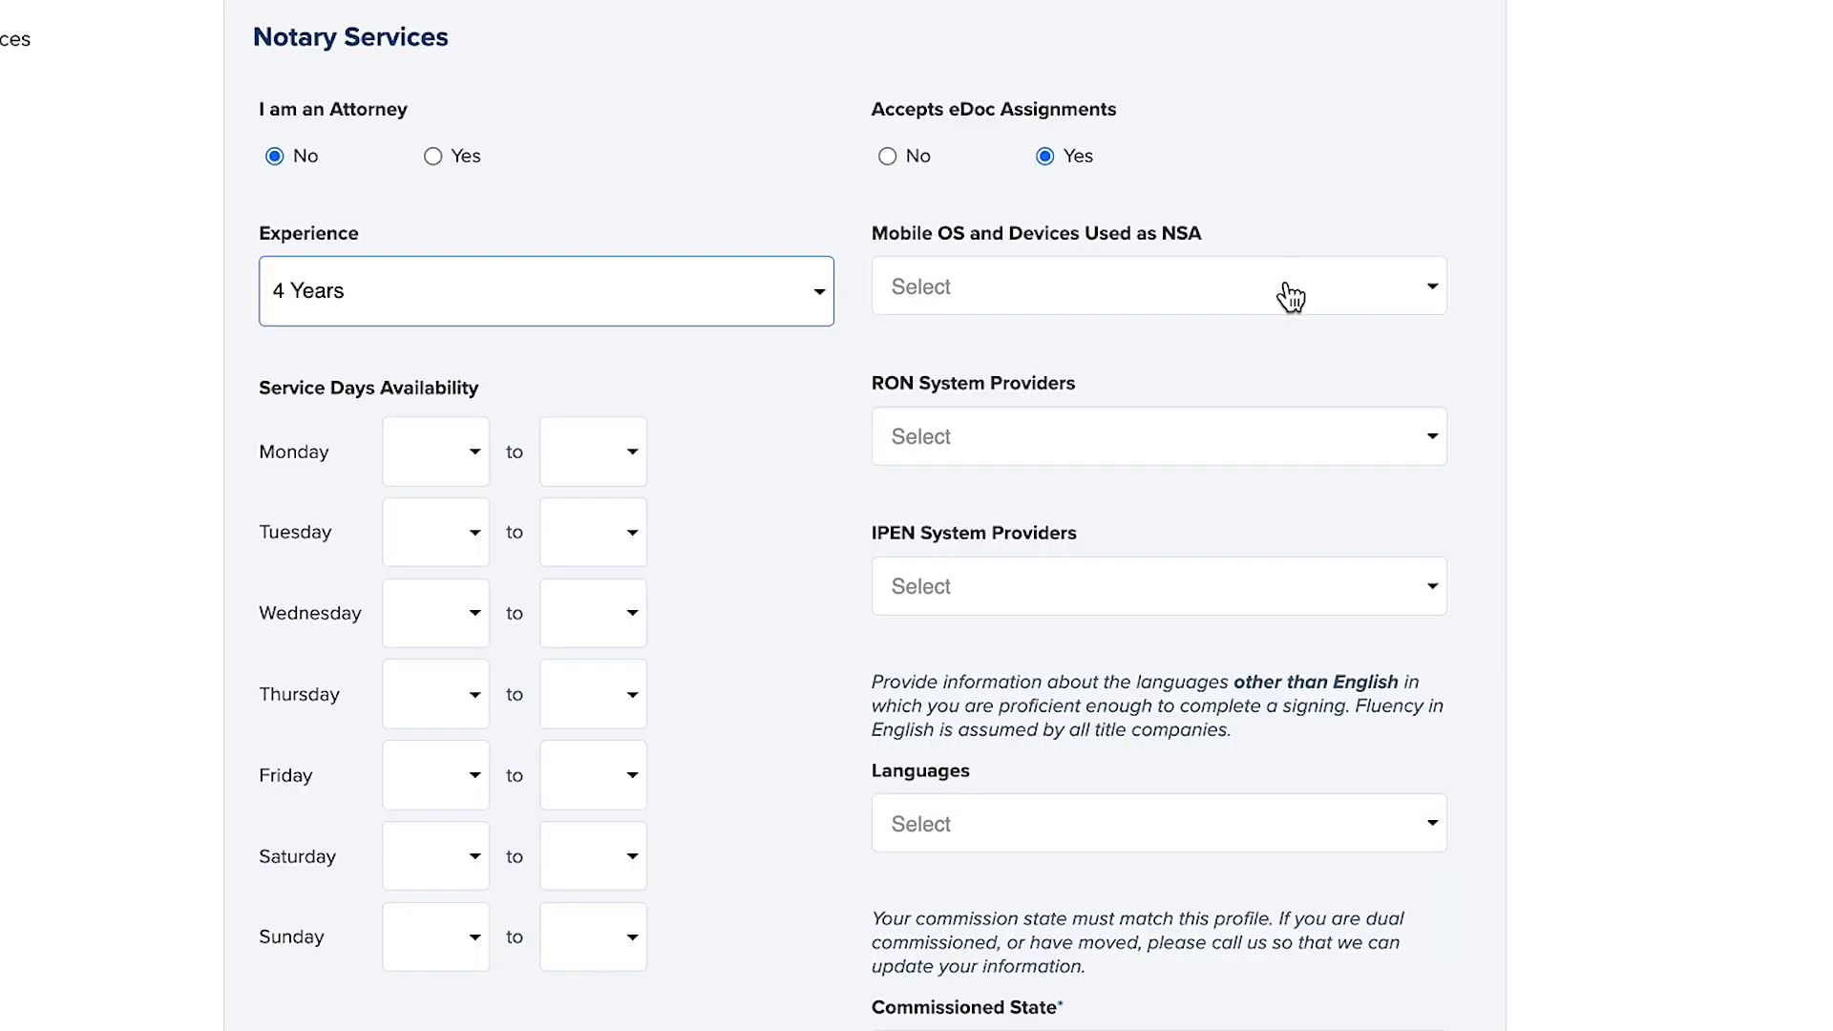
Add Android/Smartphone as a mobile device and Los Angeles as a service county, then save services
click(1289, 295)
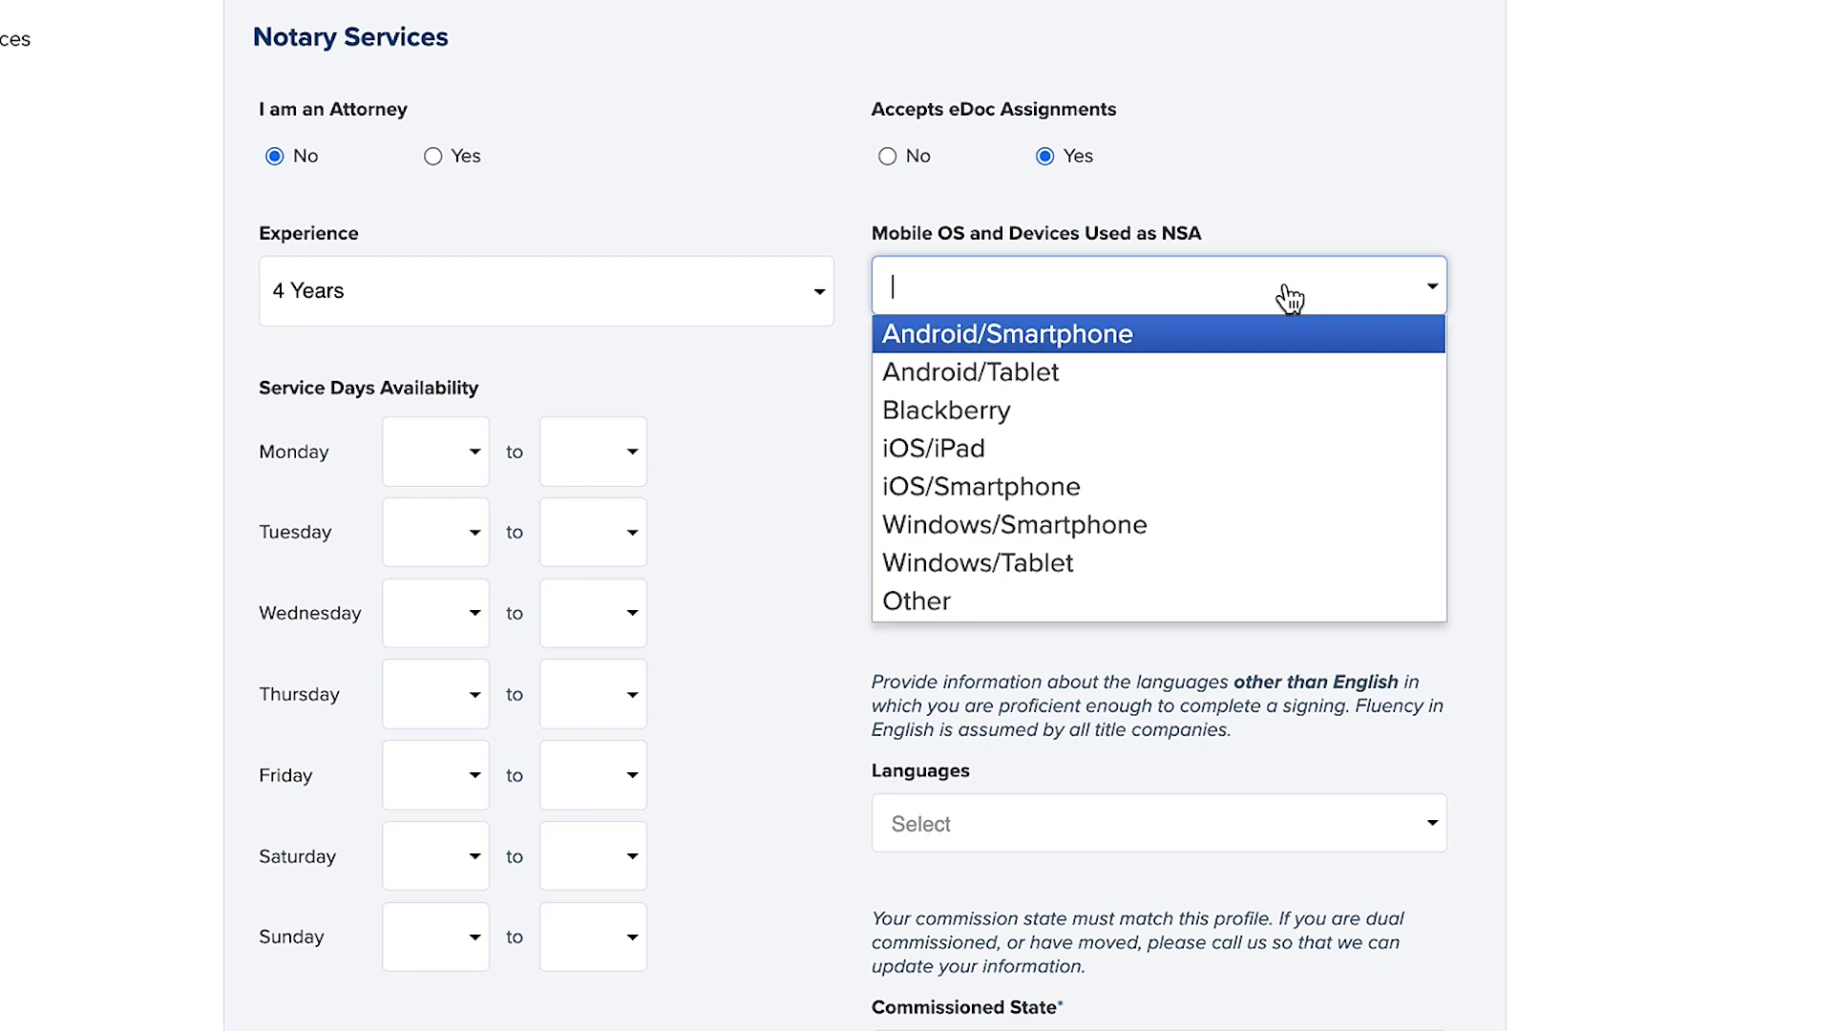
click(1273, 352)
click(1058, 468)
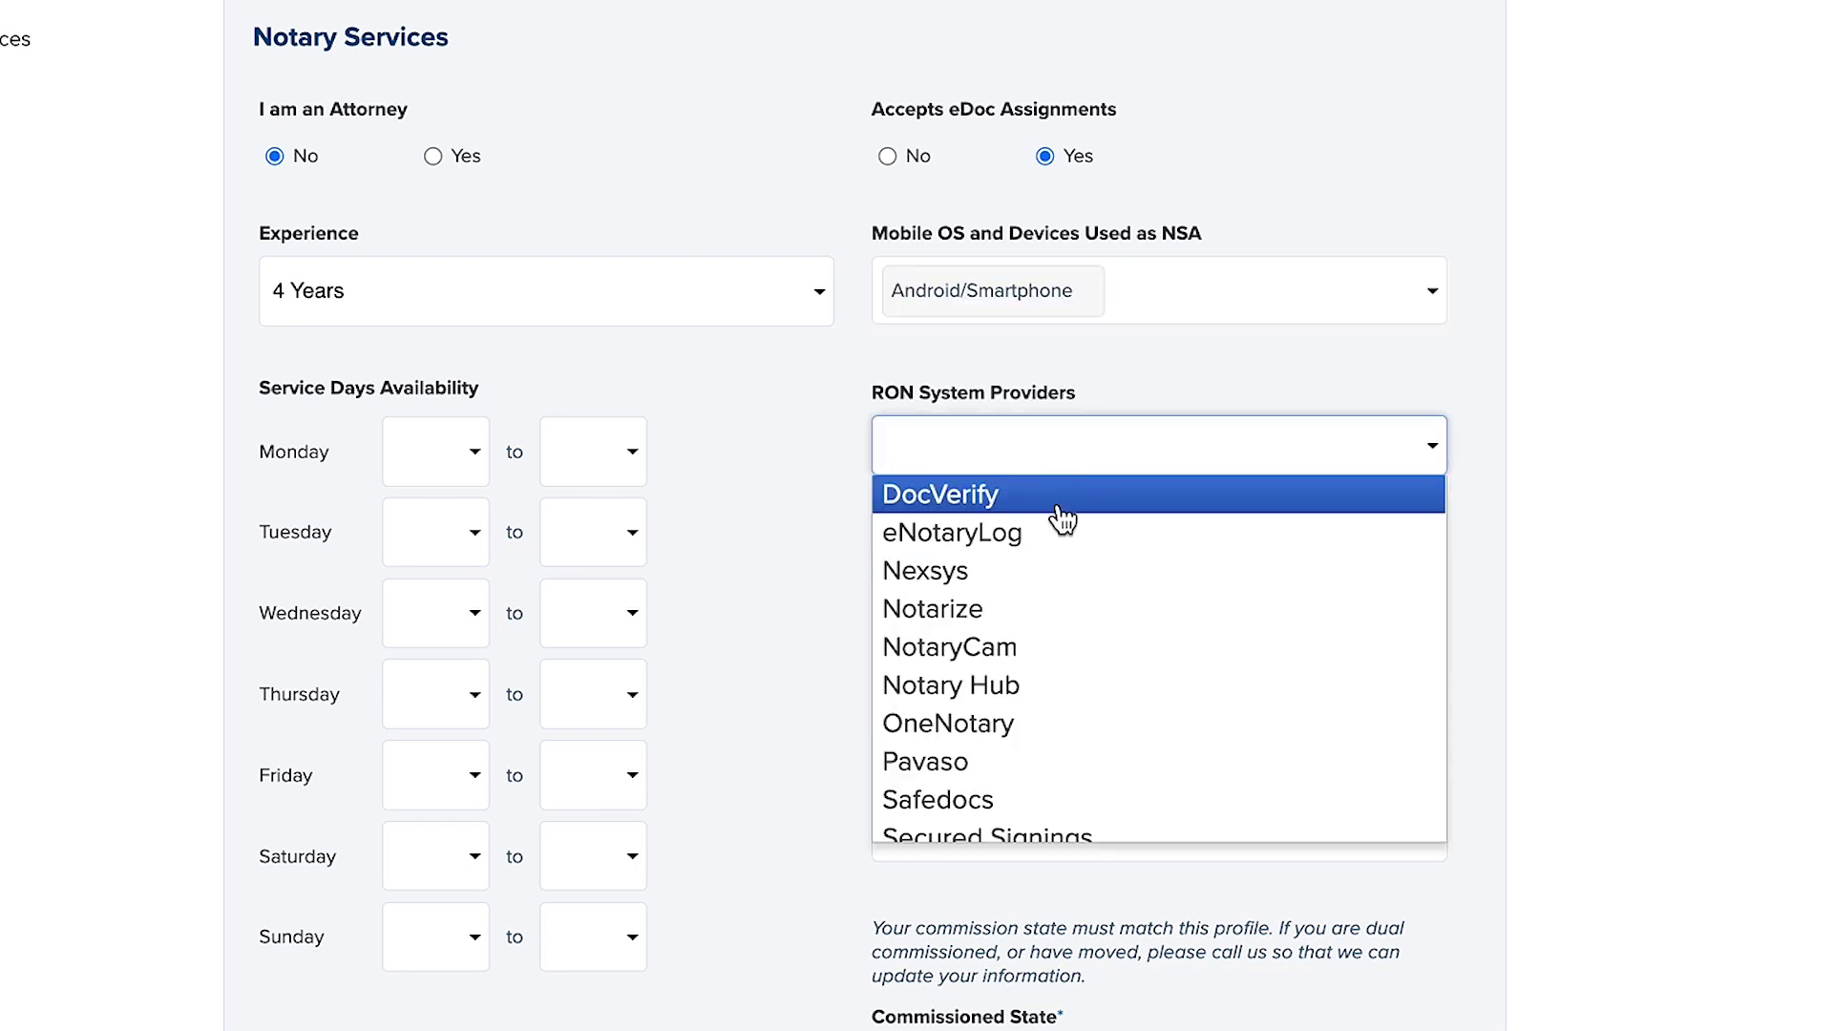
scroll(1072, 680, down, 2)
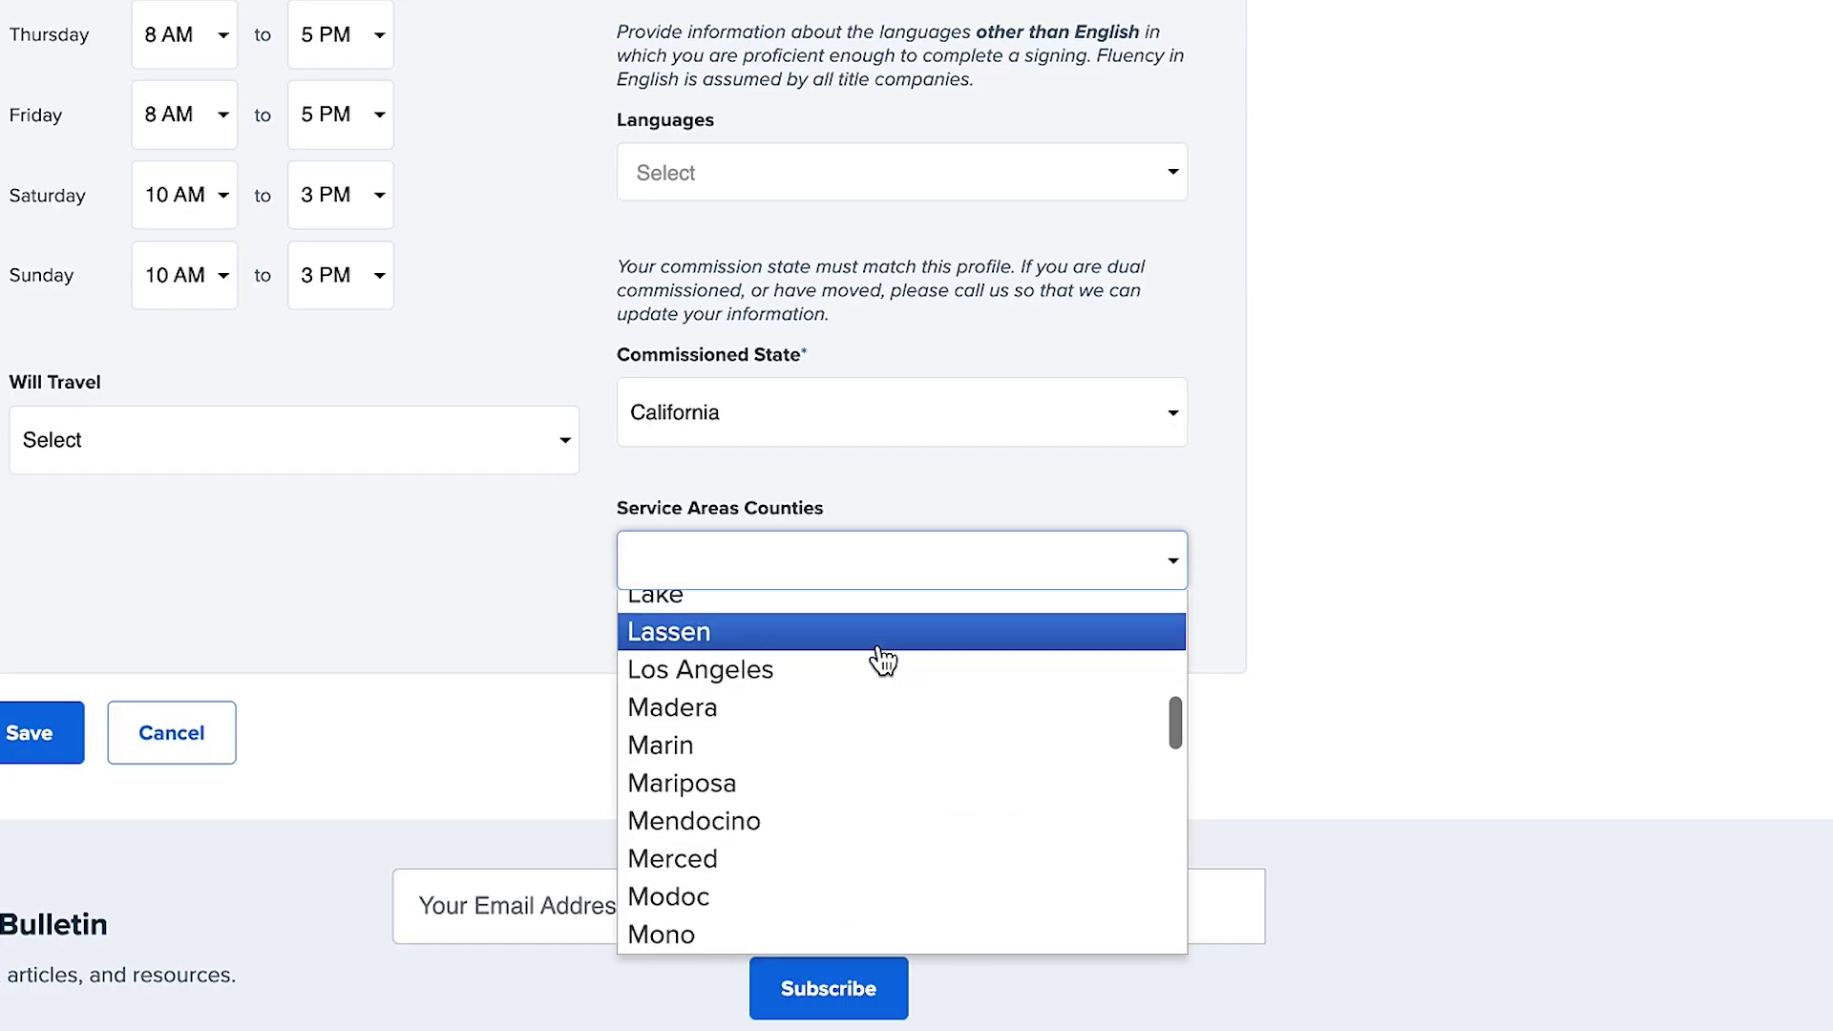
click(887, 680)
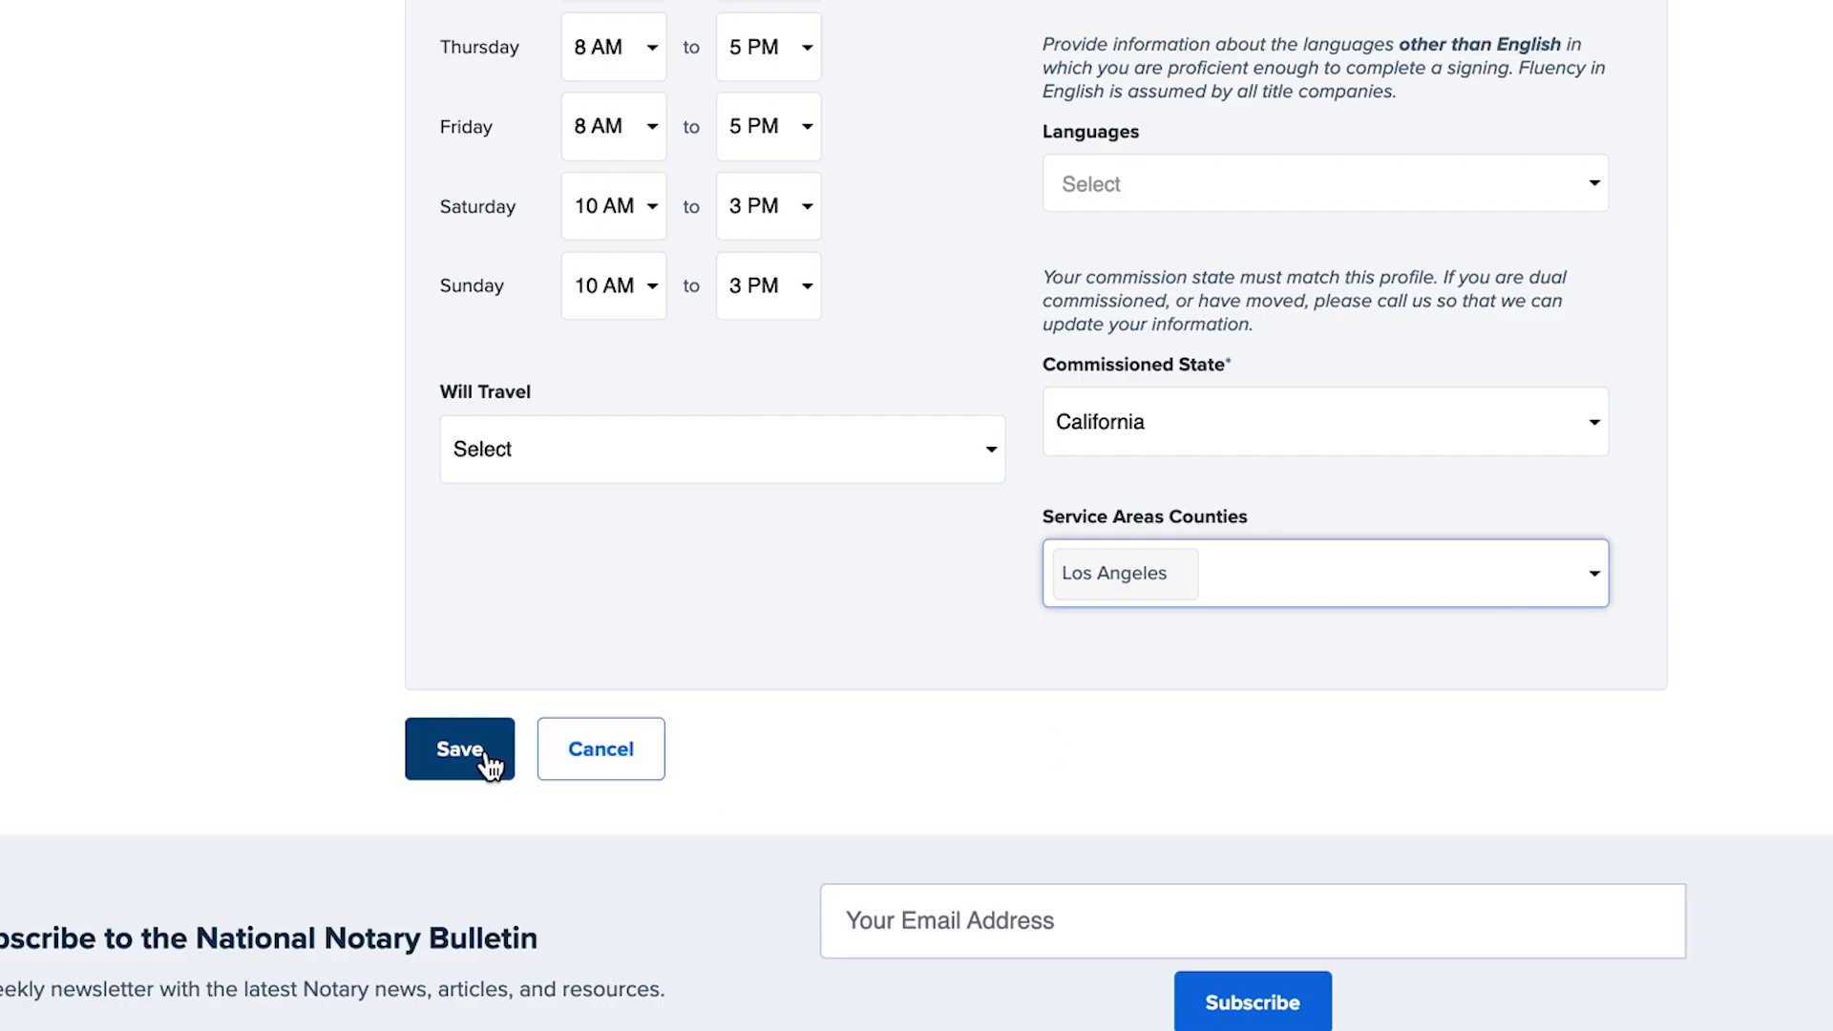
click(483, 755)
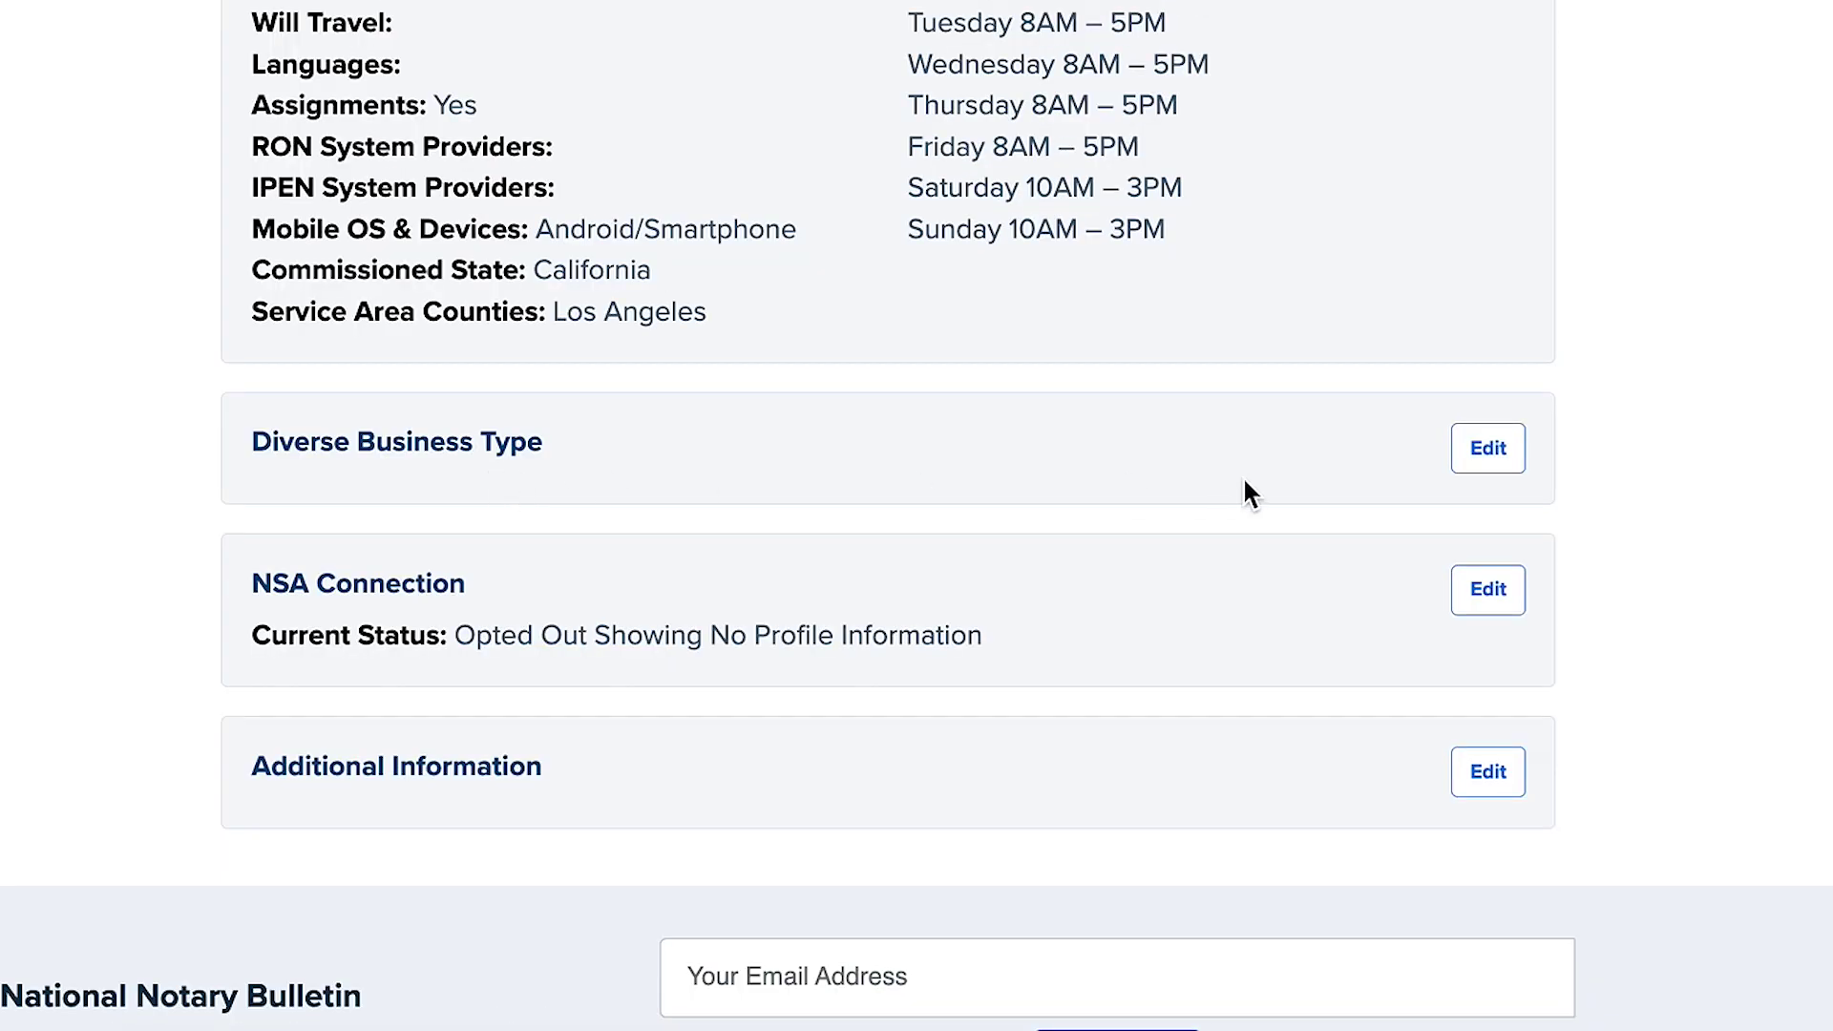
Choose Woman-owned (WBE) as the diverse business type and save it
click(1478, 468)
click(886, 423)
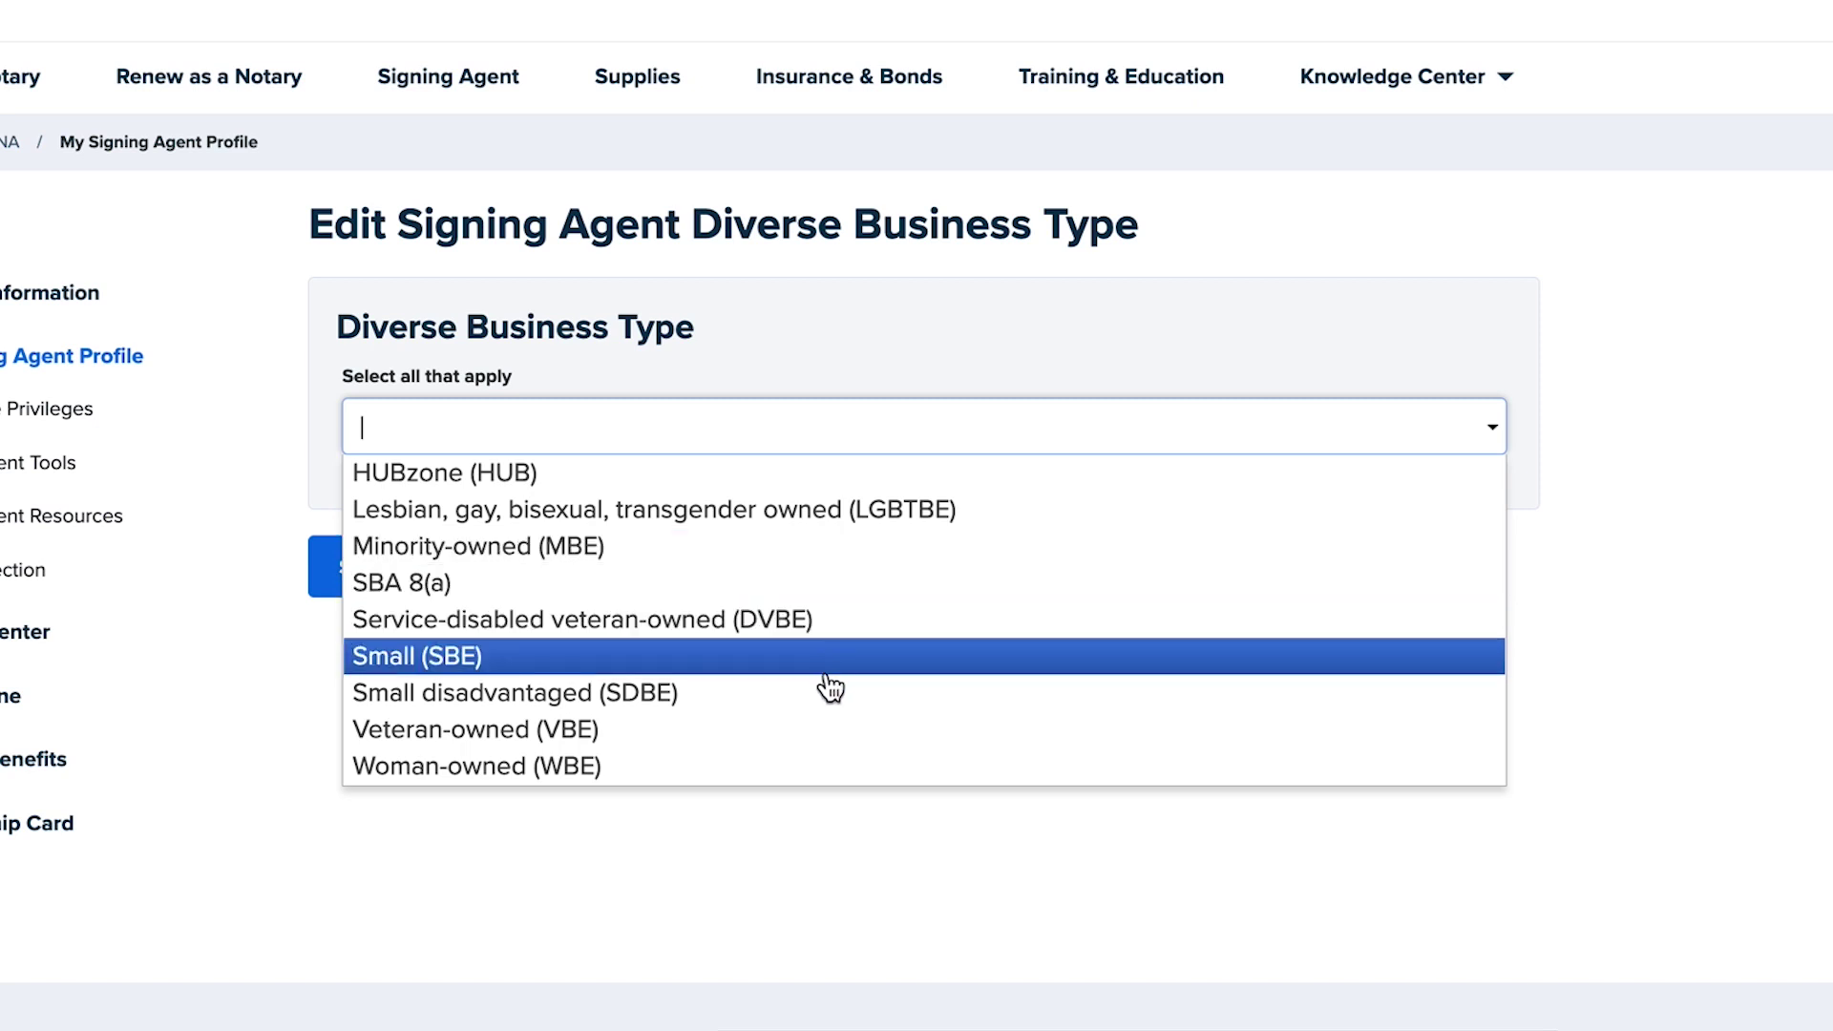
click(822, 770)
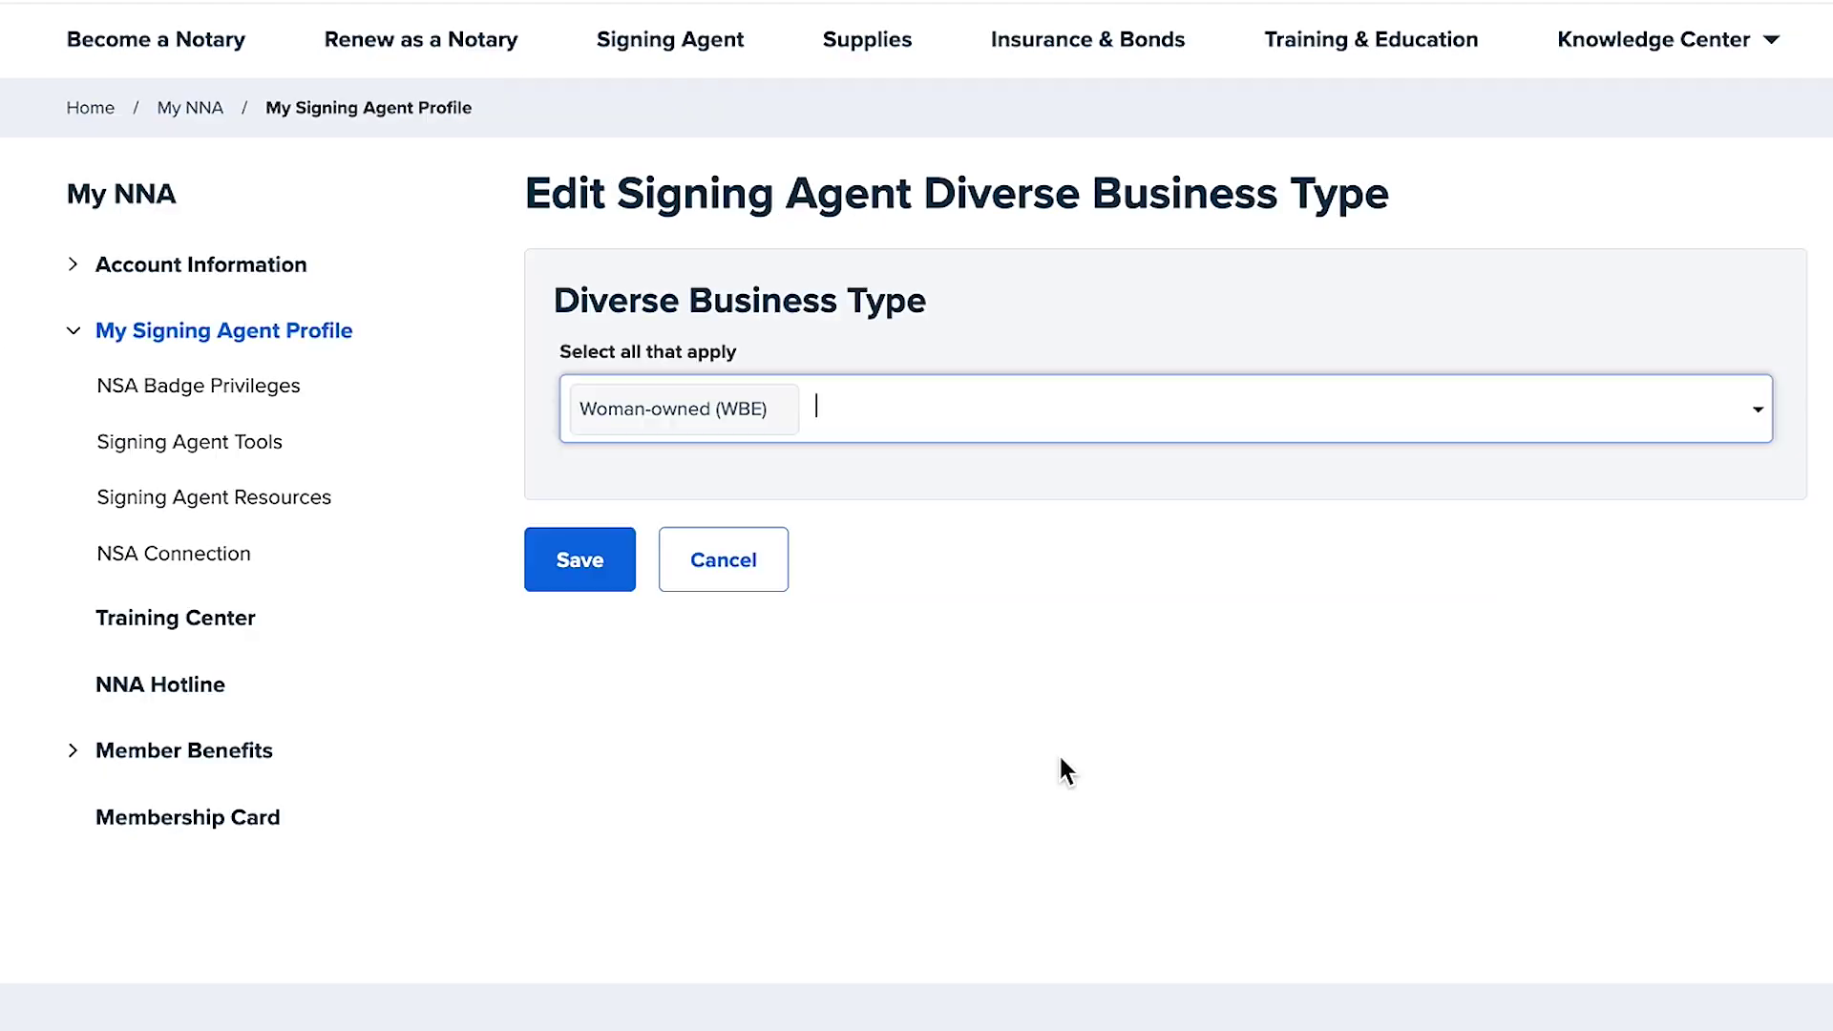
click(572, 585)
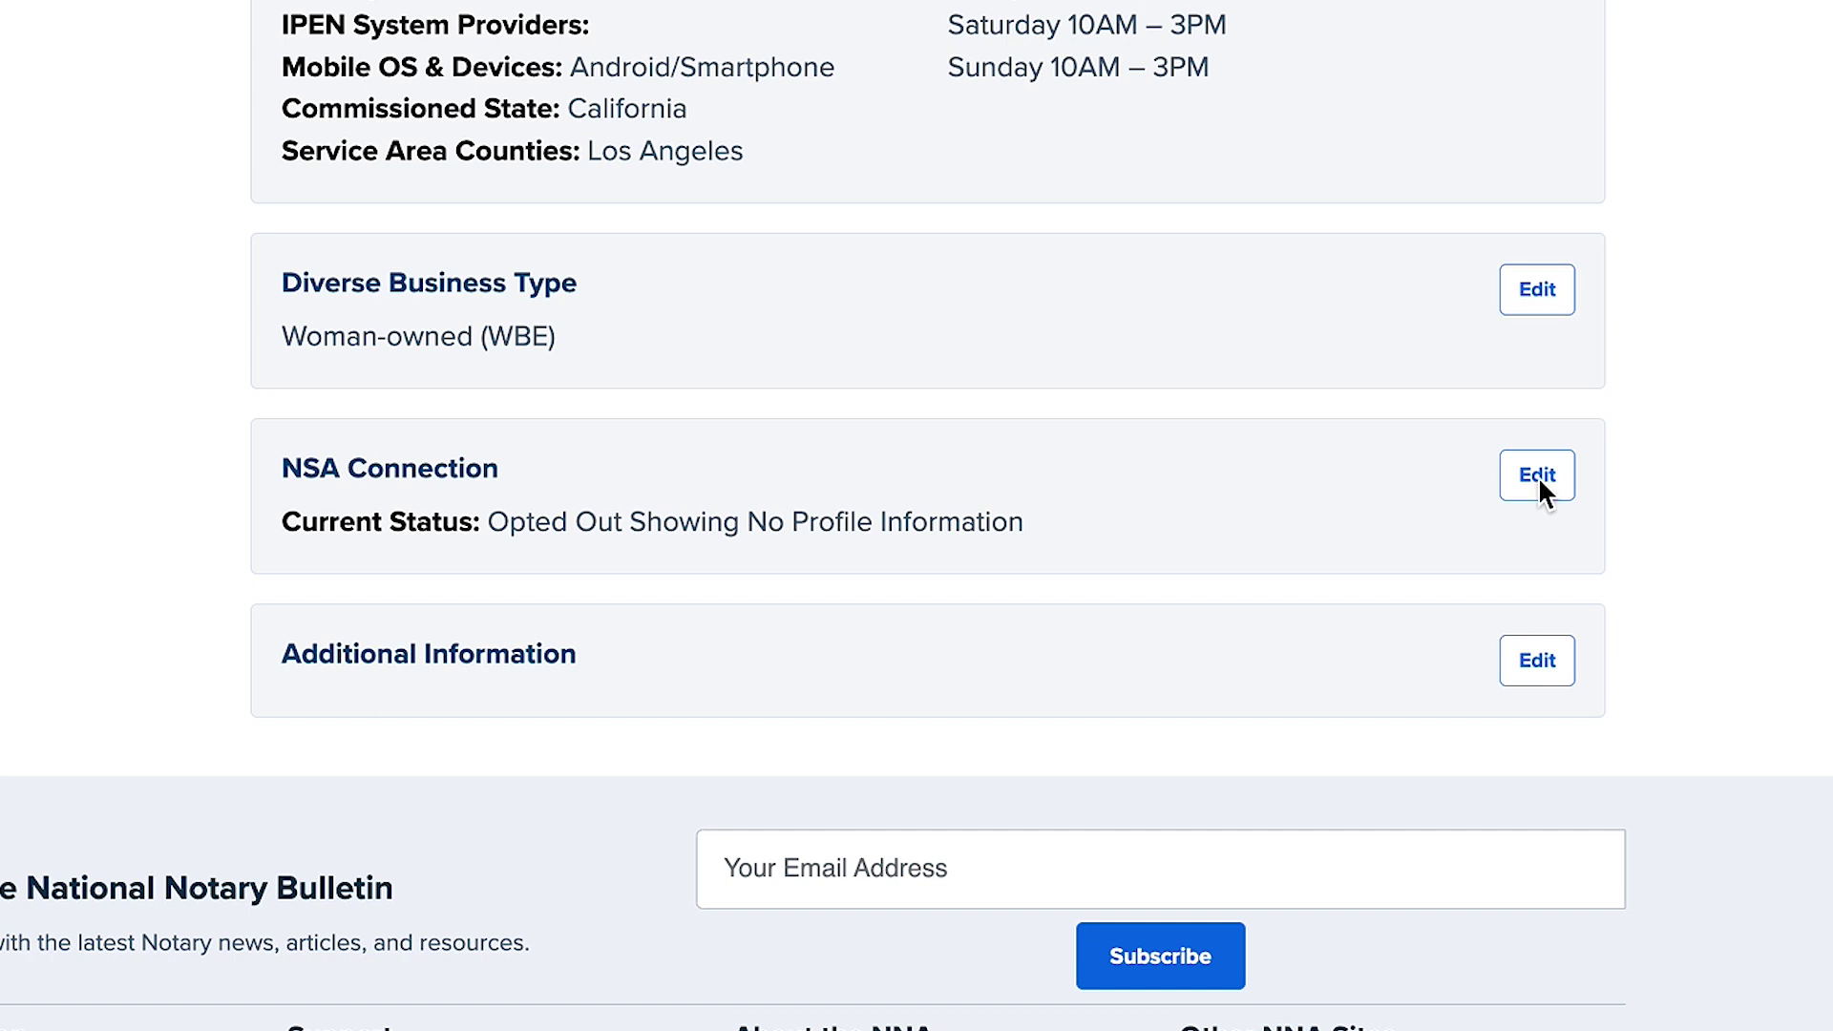
Opt in to NSA Connection showing a Partial Profile and update the status
click(1538, 477)
click(661, 523)
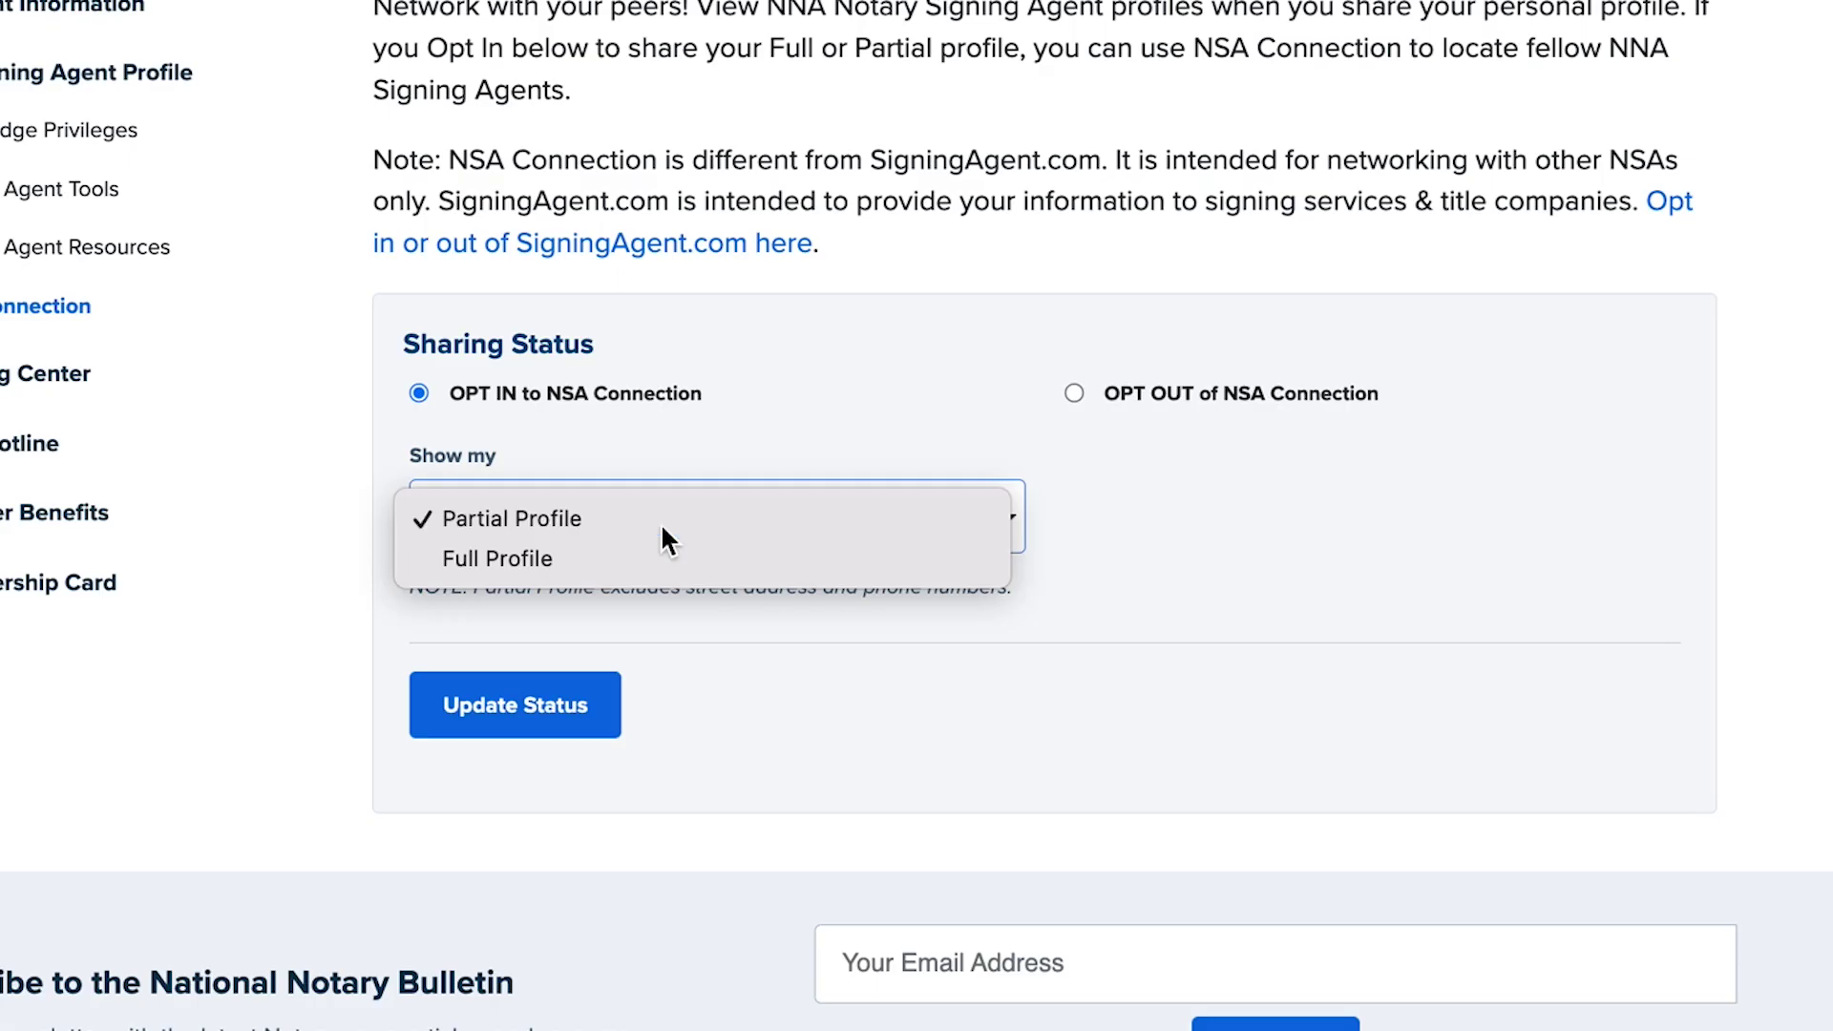
click(663, 531)
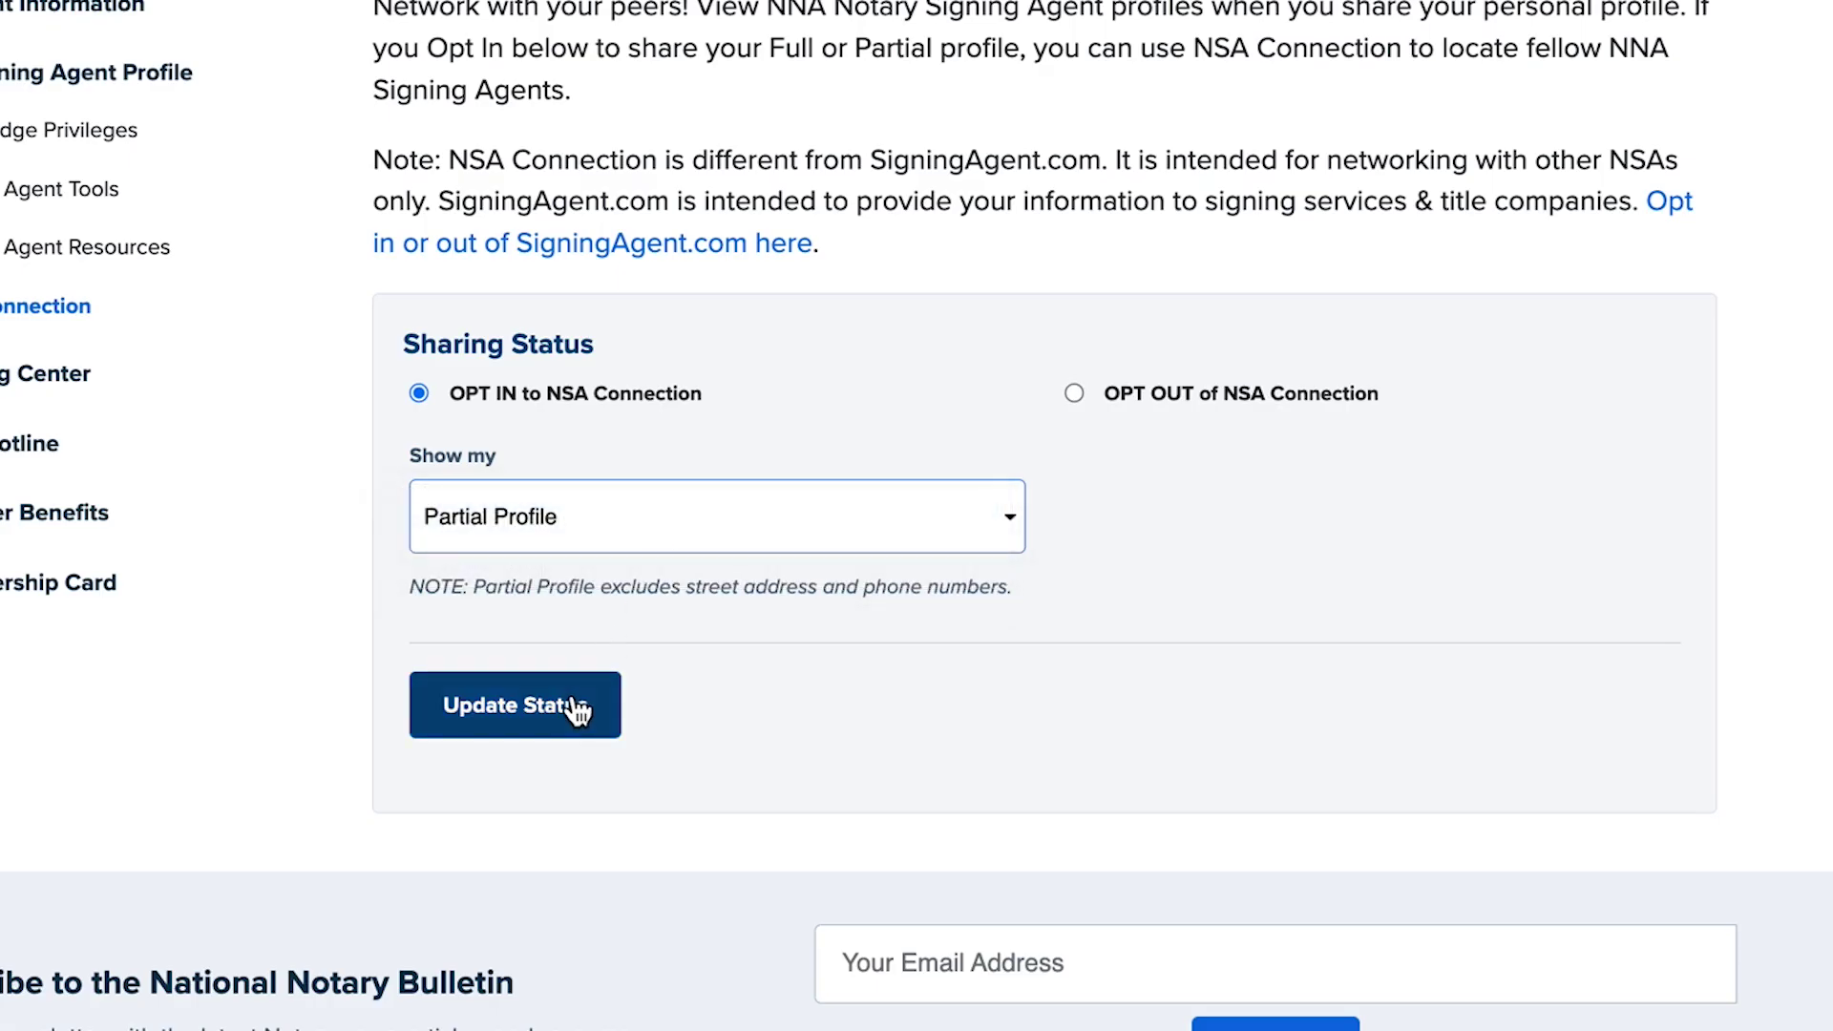
click(576, 710)
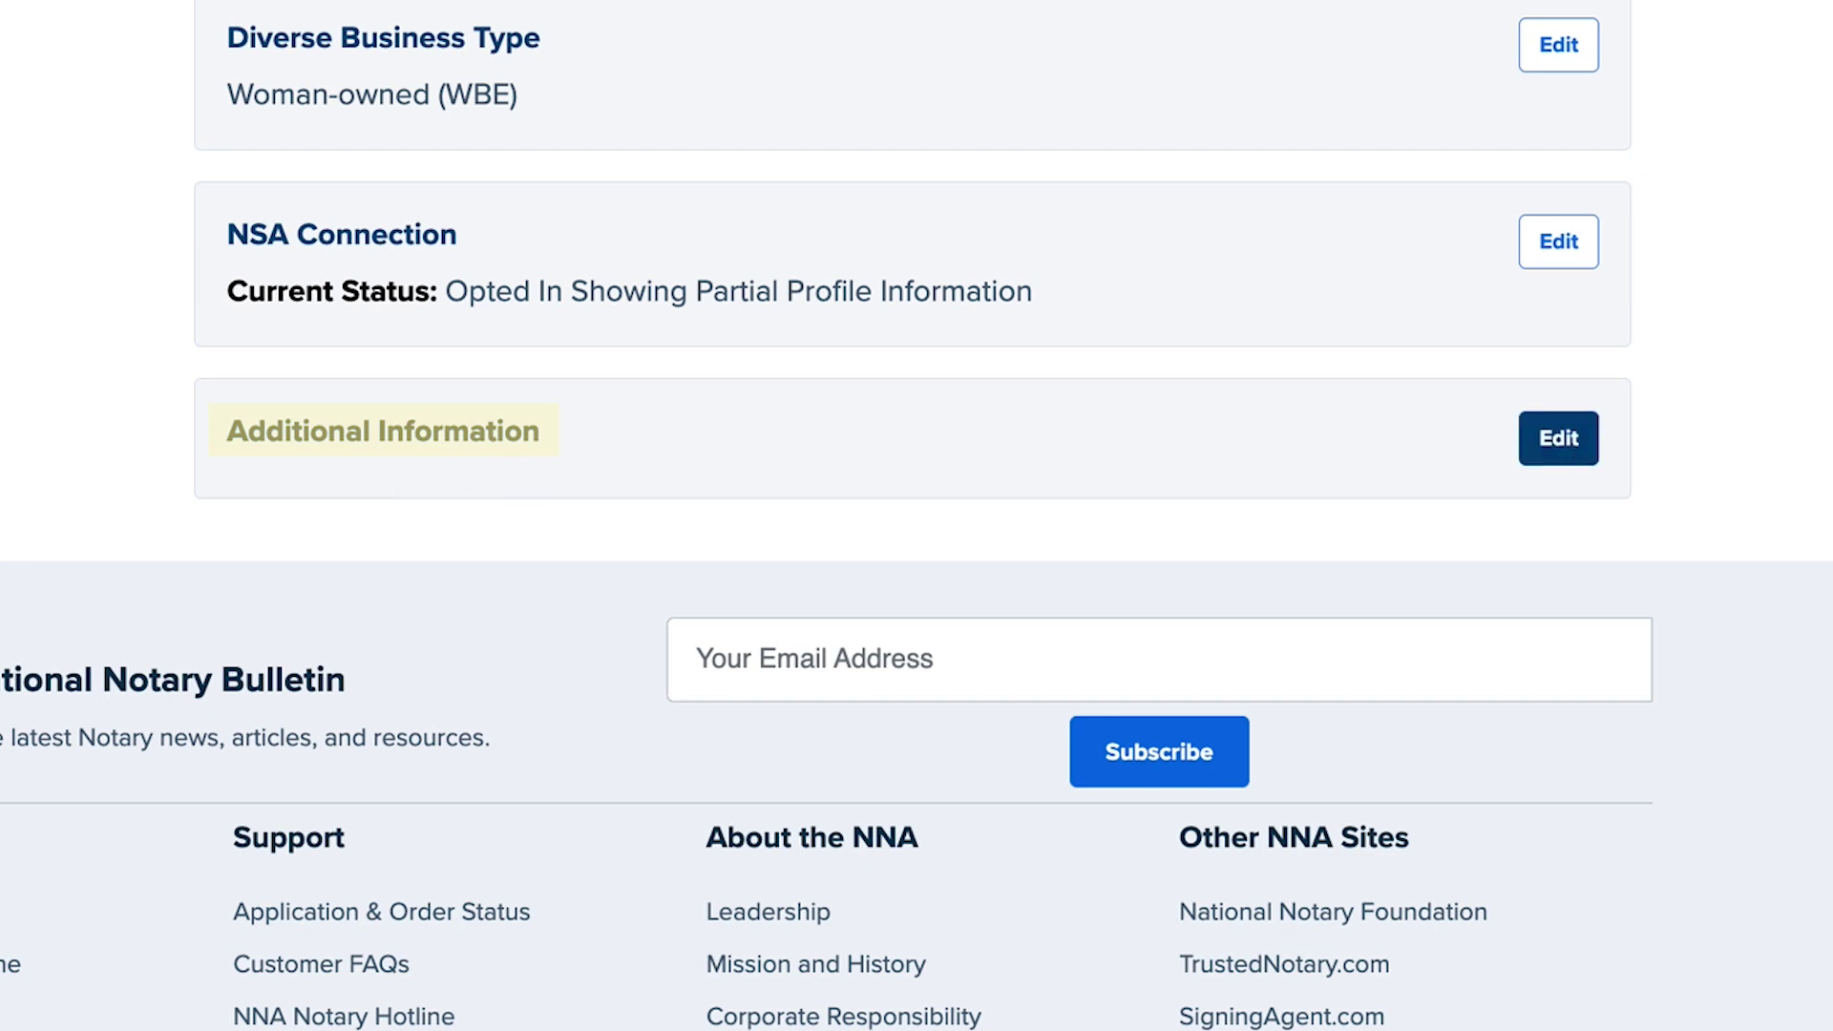
Write the note about loan closing document experience in my industry and save it
text(ave experience with lo)
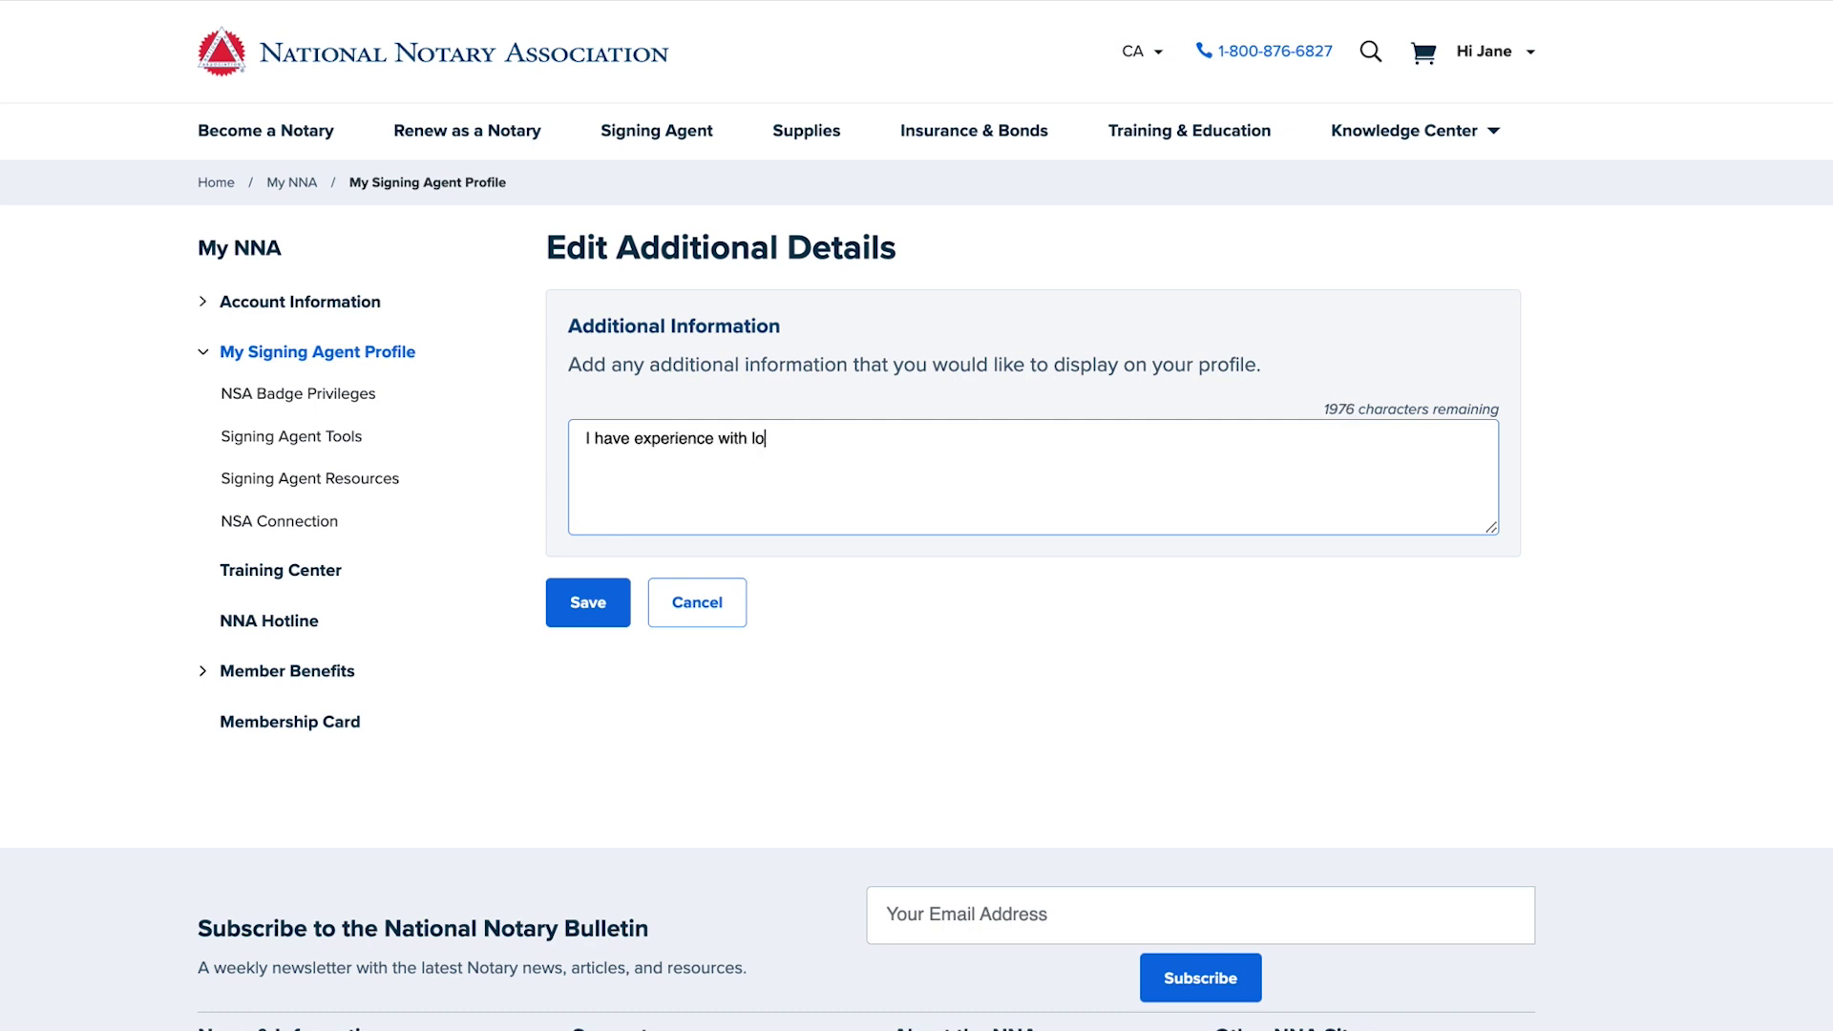
text(an cl)
text(o)
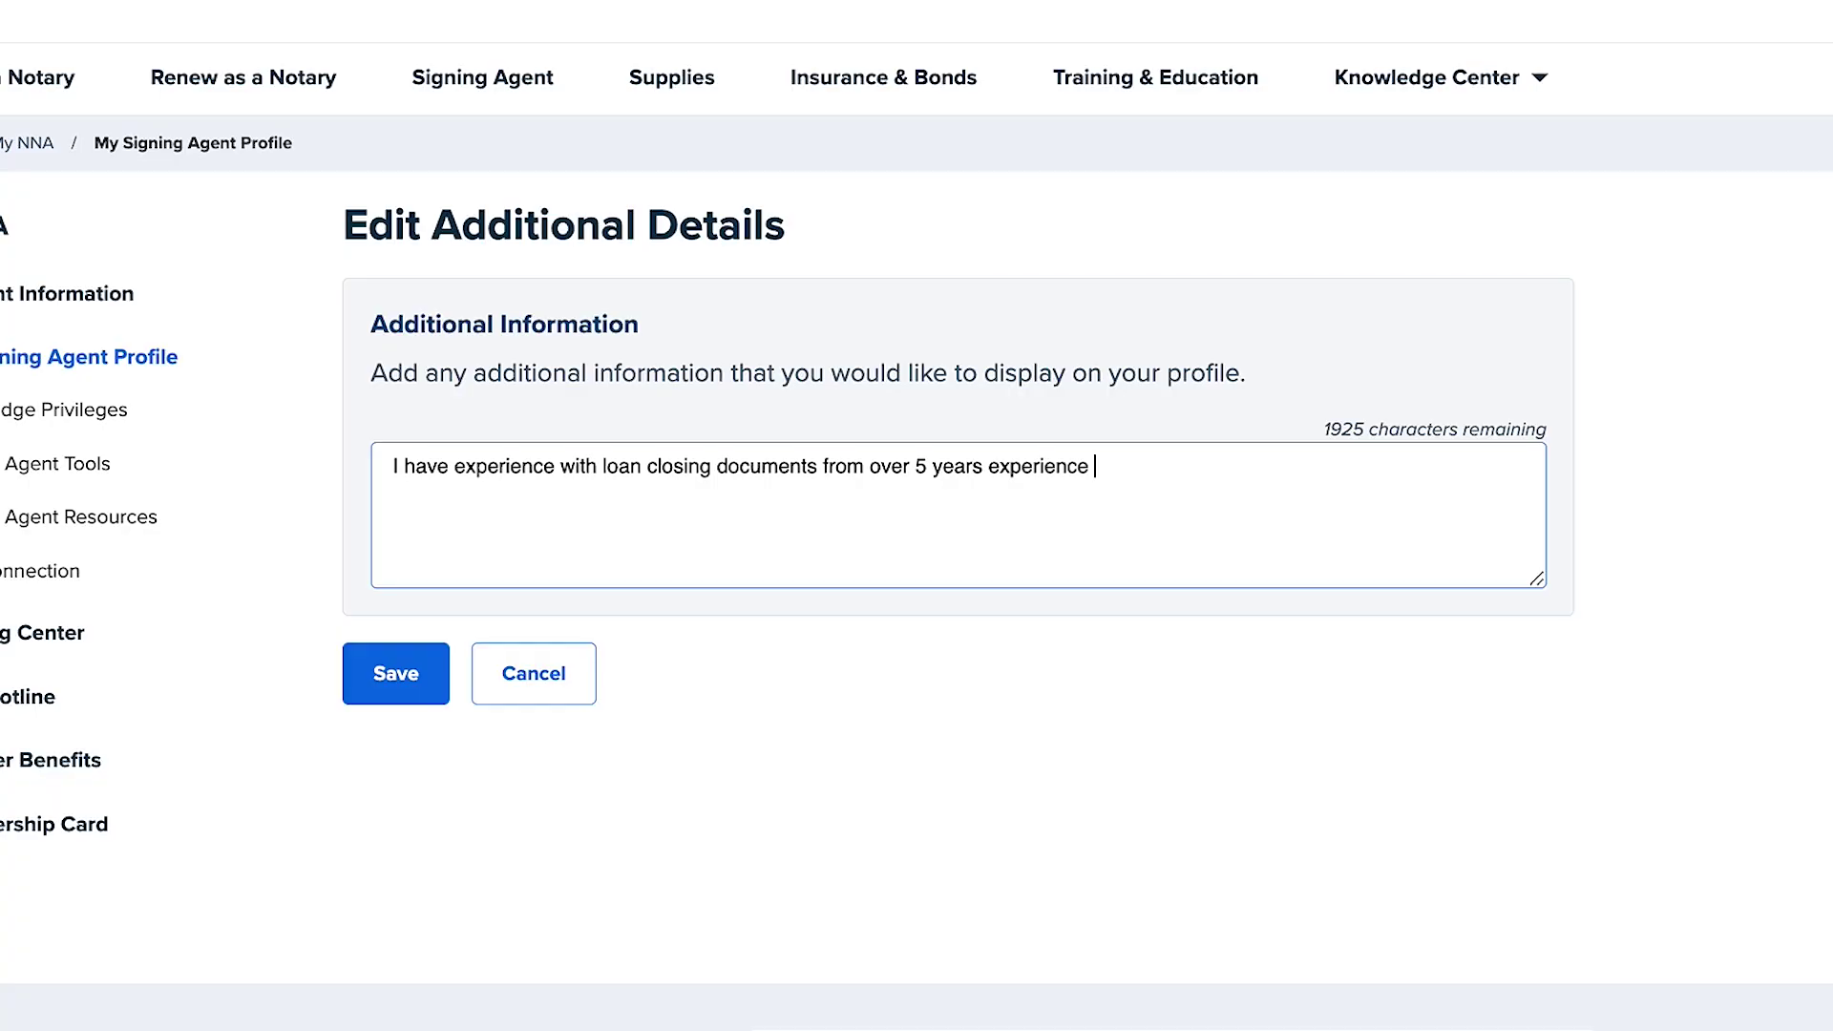
text(in my industry)
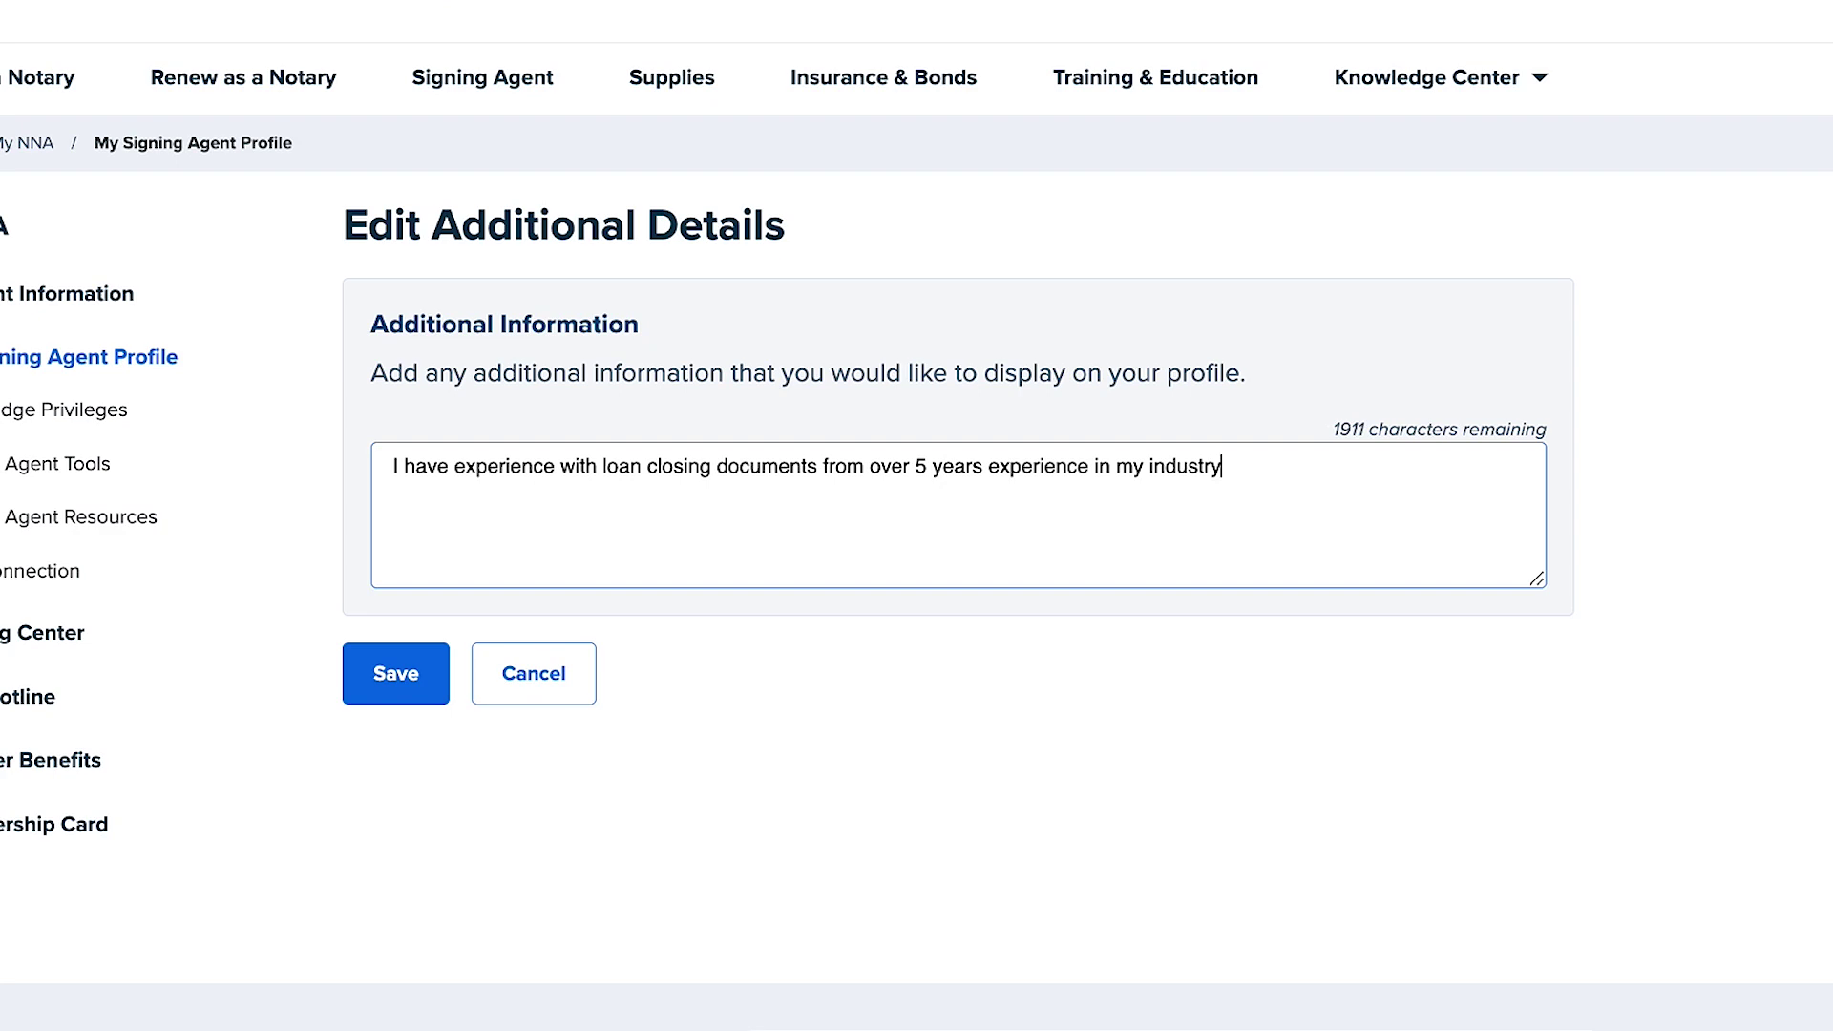
text(.)
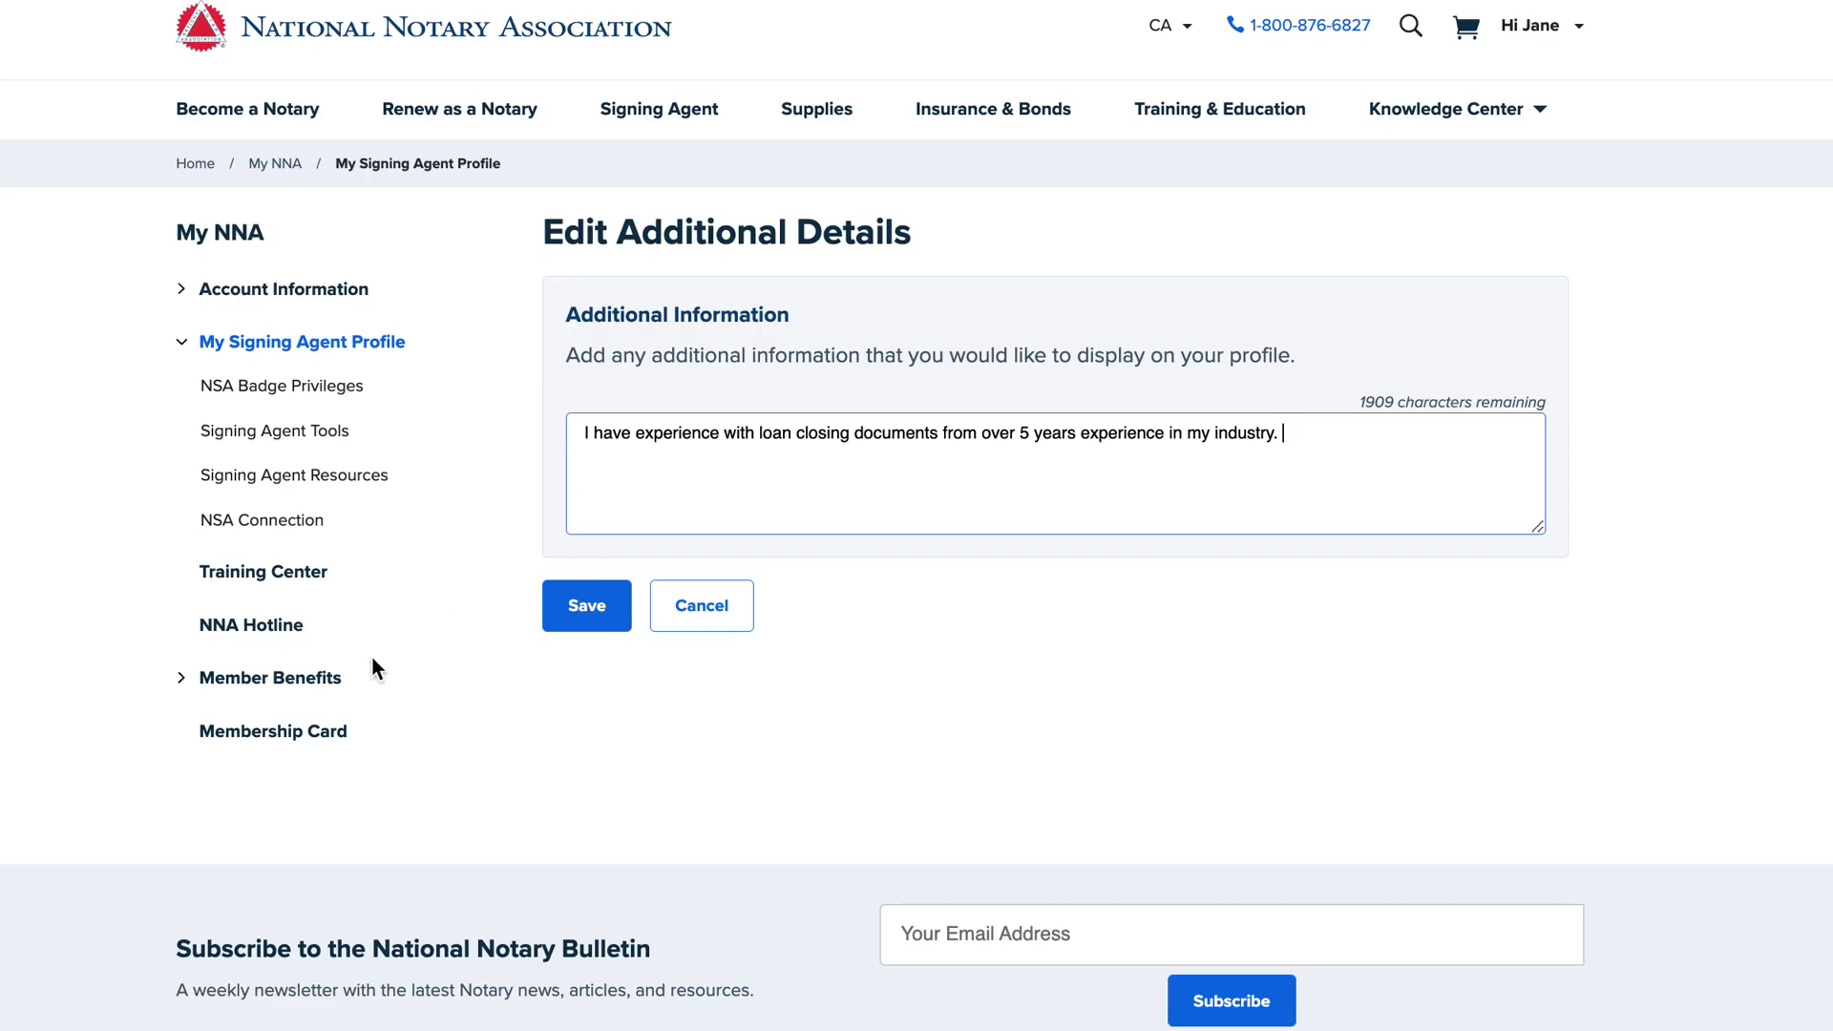
click(590, 621)
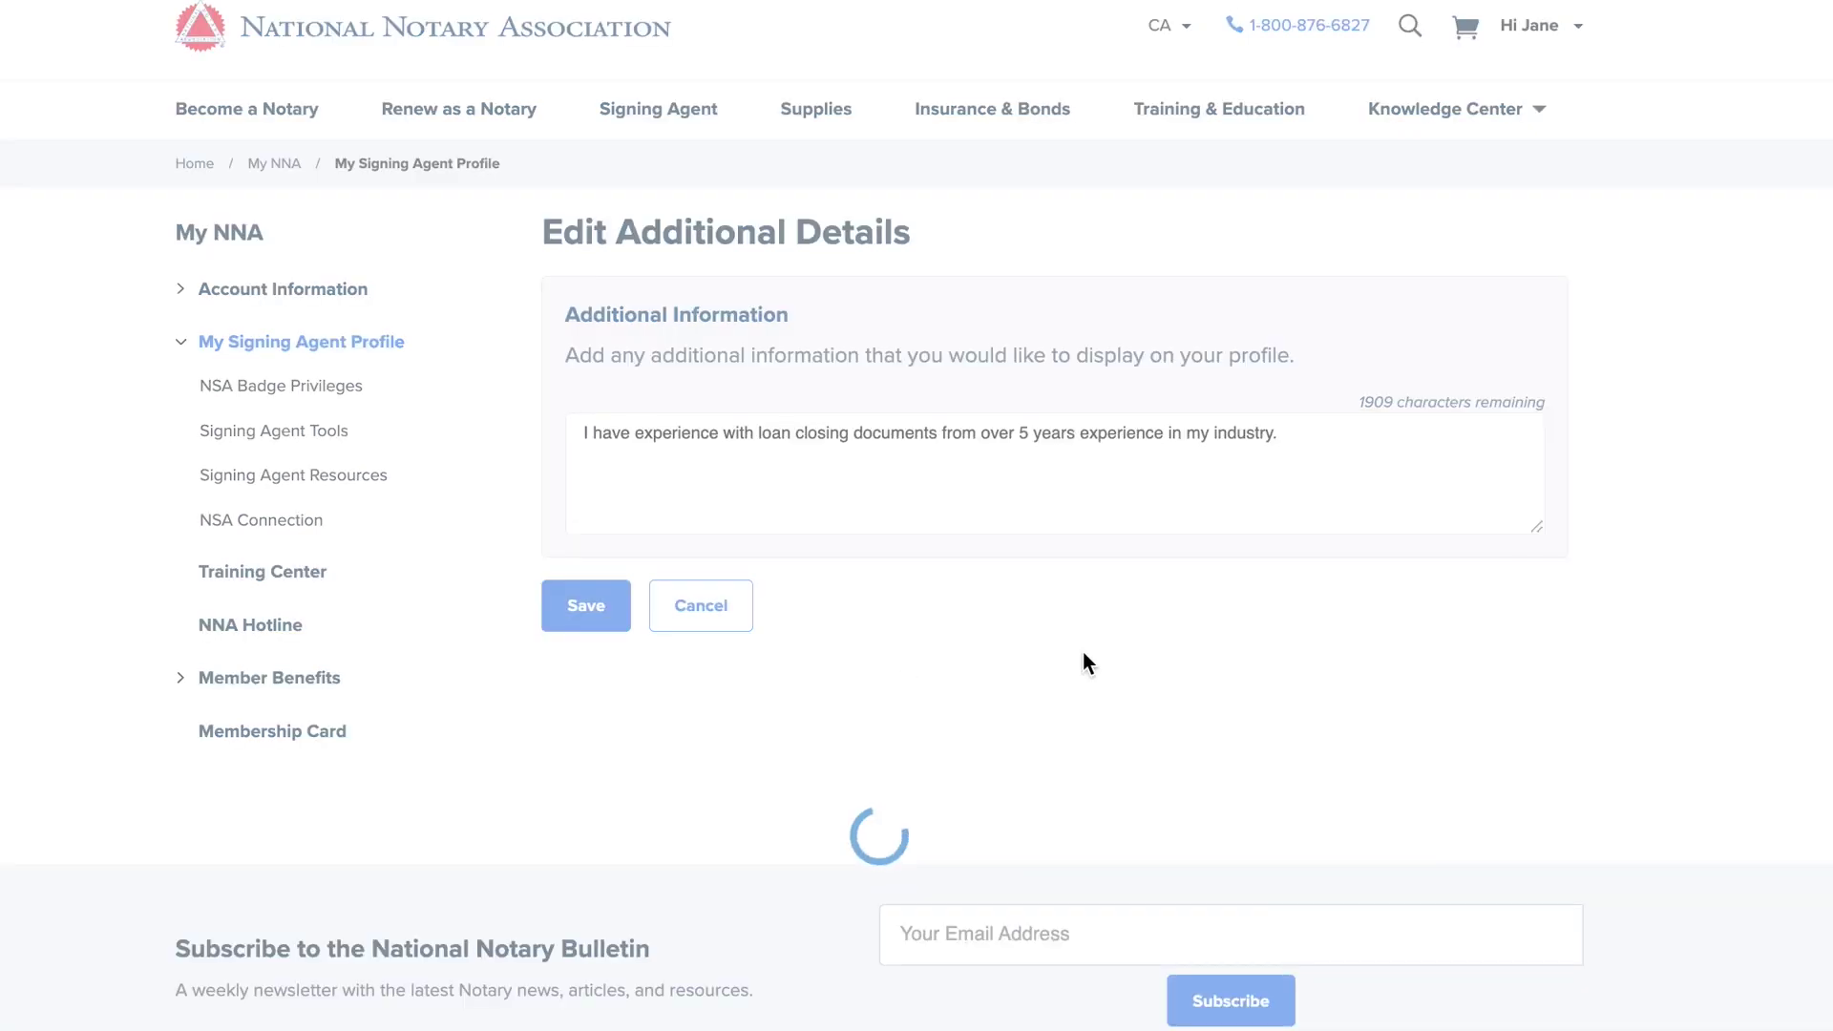